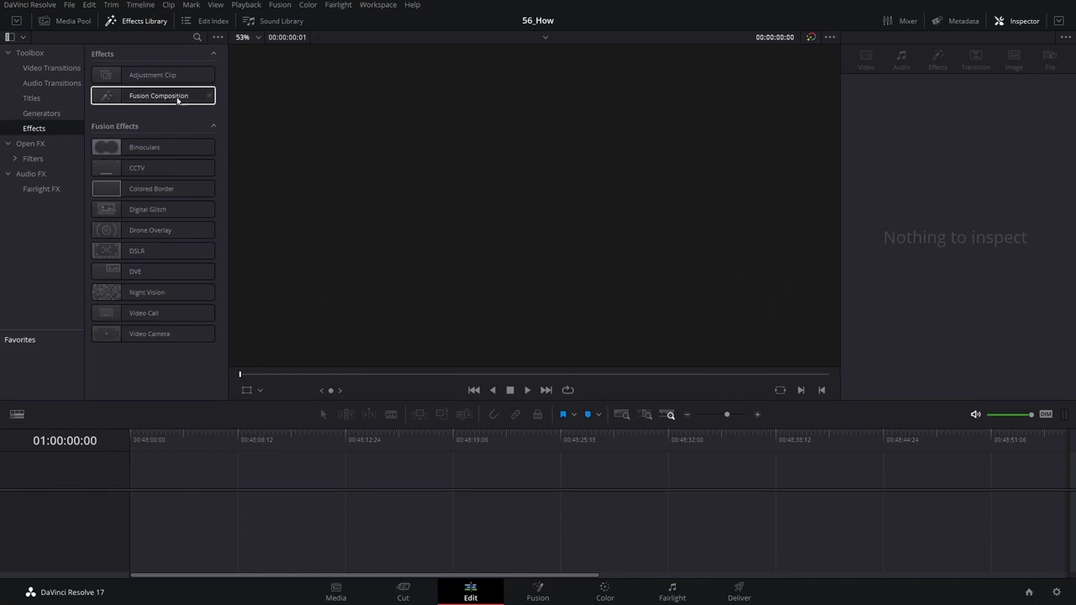
- Add a Fusion Composition clip at the timeline start and set its duration to 00:00:25:00
left_click_drag(162, 95, 178, 499)
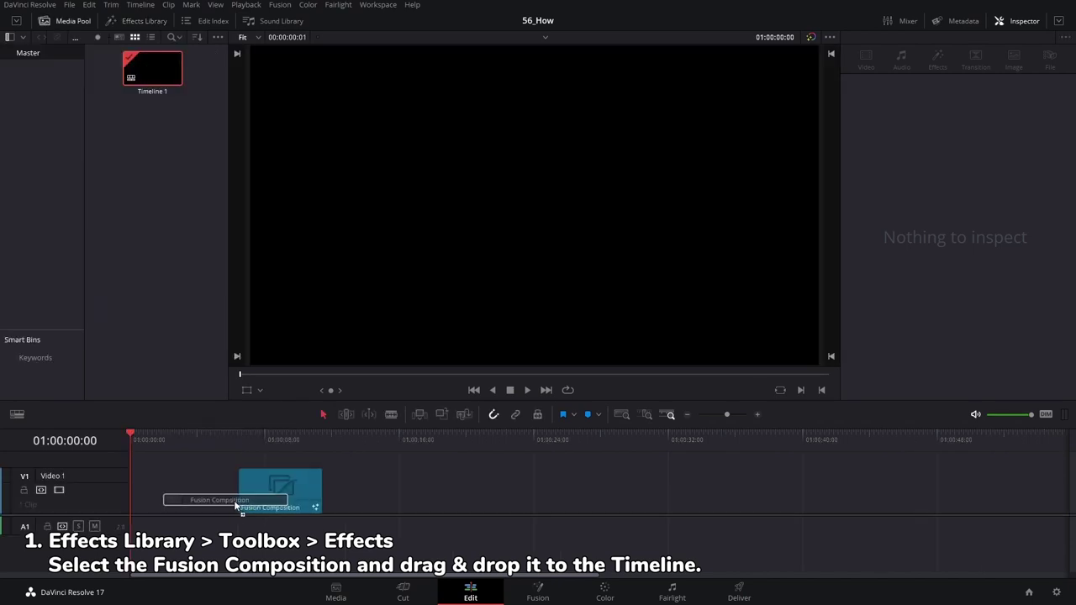
left_click(178, 502)
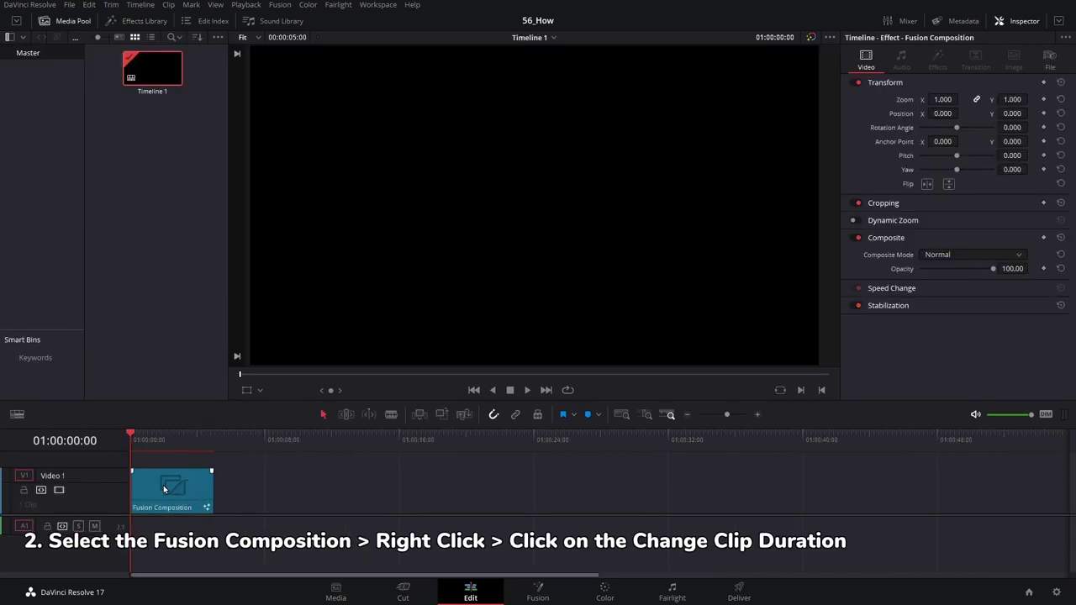
right_click(168, 494)
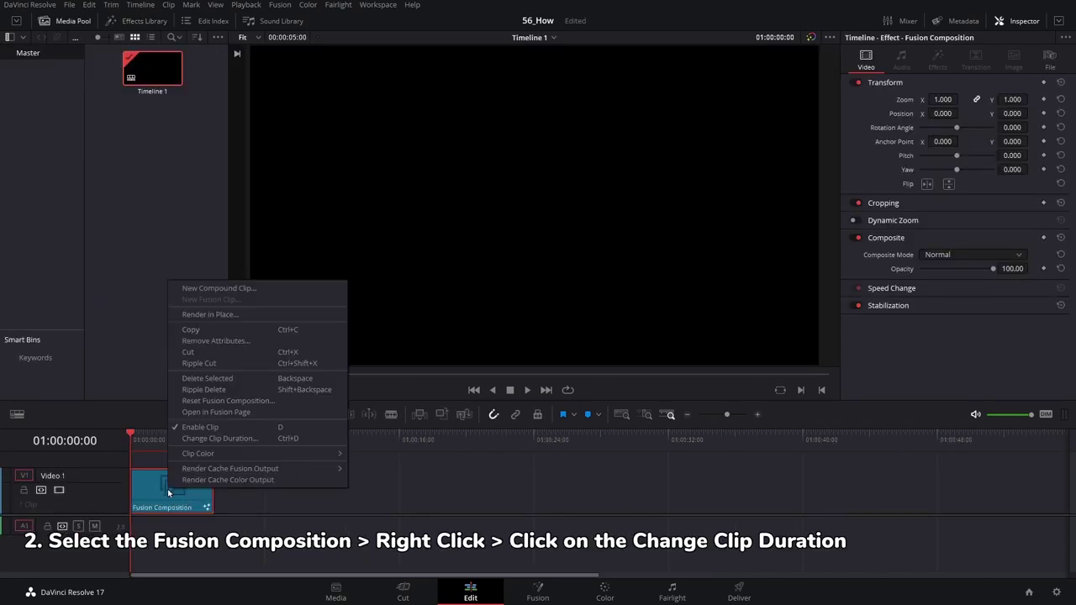
left_click(193, 439)
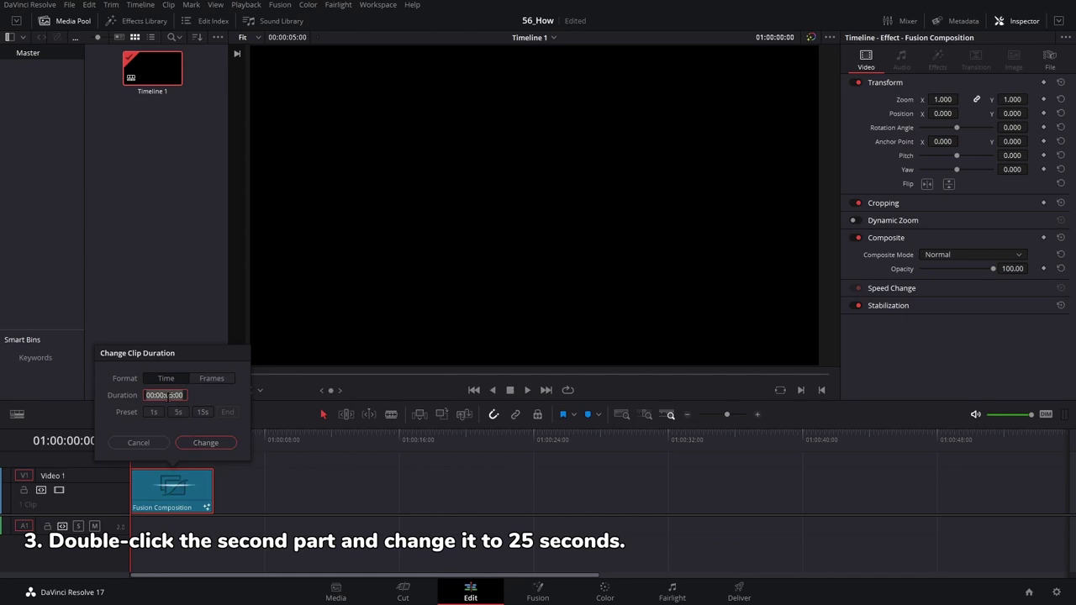
double_click(166, 395)
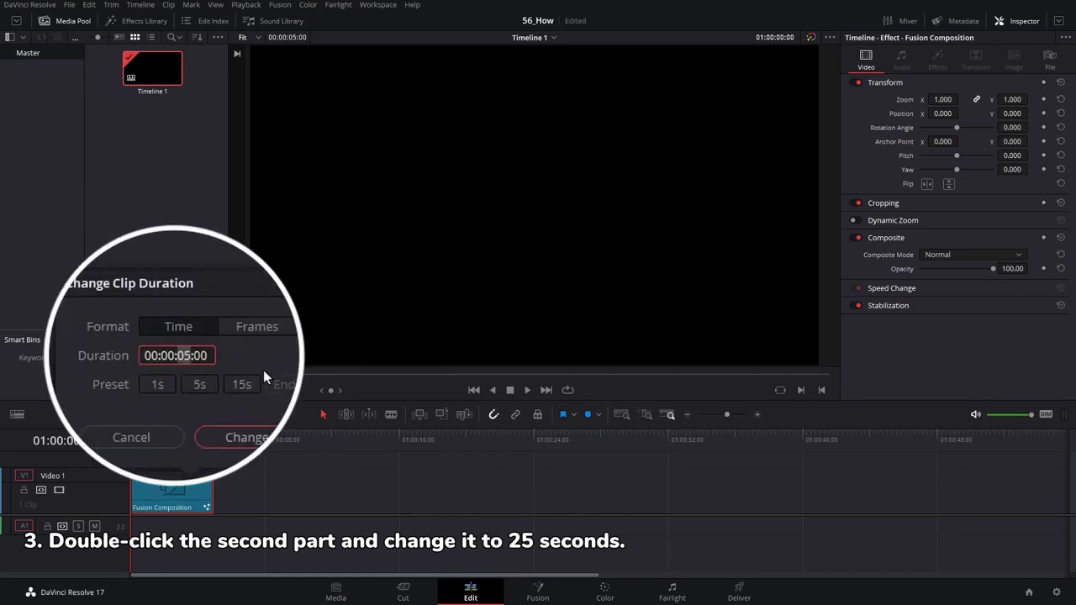
type("25")
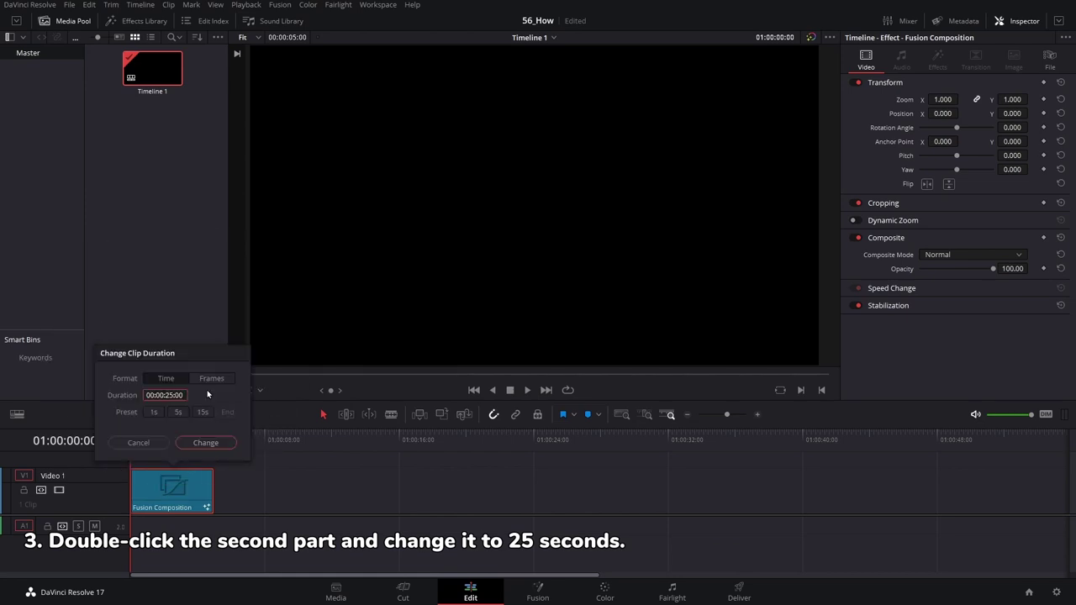
left_click(205, 441)
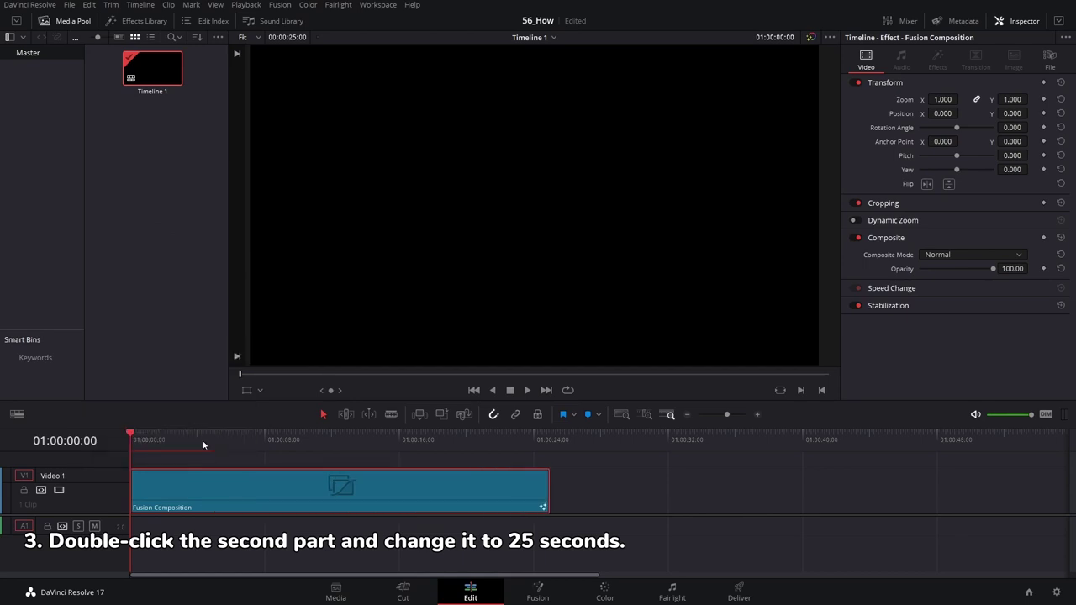
- On the Fusion page, create a new bin, Bin 1, in the Media Pool and open it
left_click(540, 598)
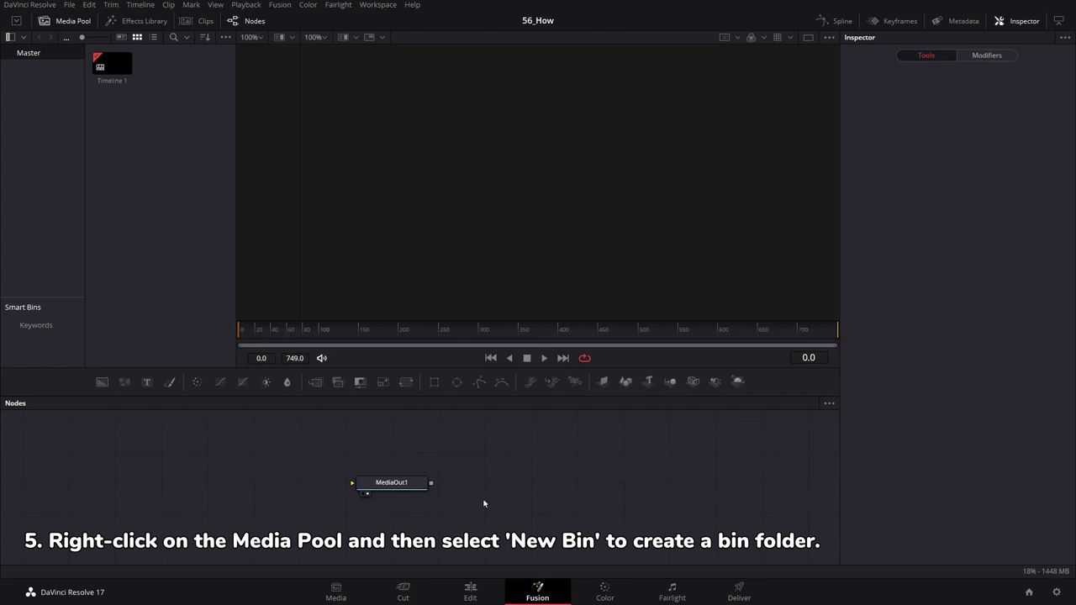
right_click(128, 147)
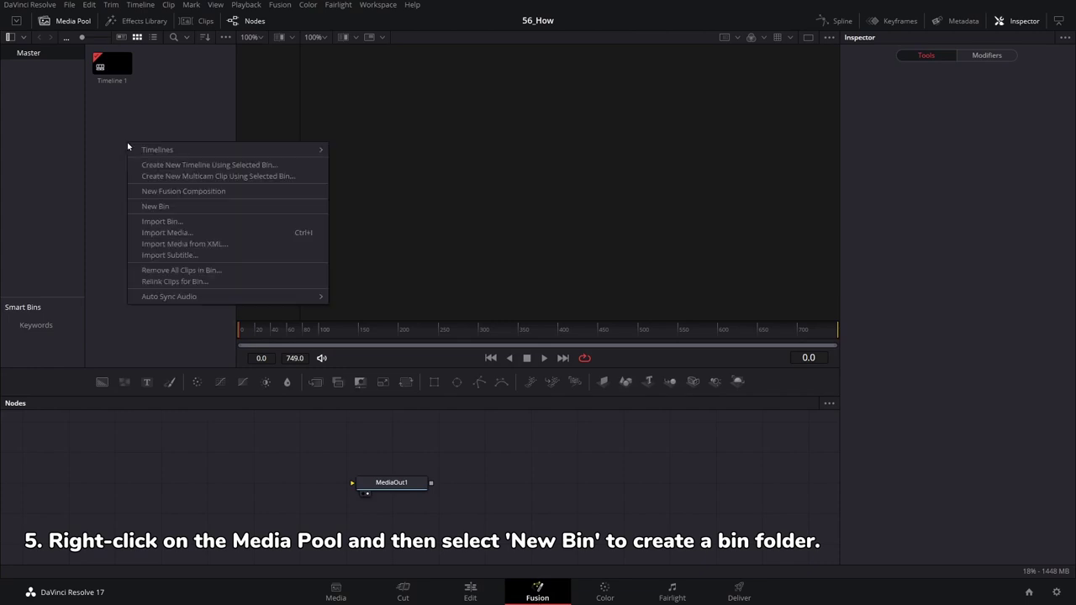
left_click(161, 207)
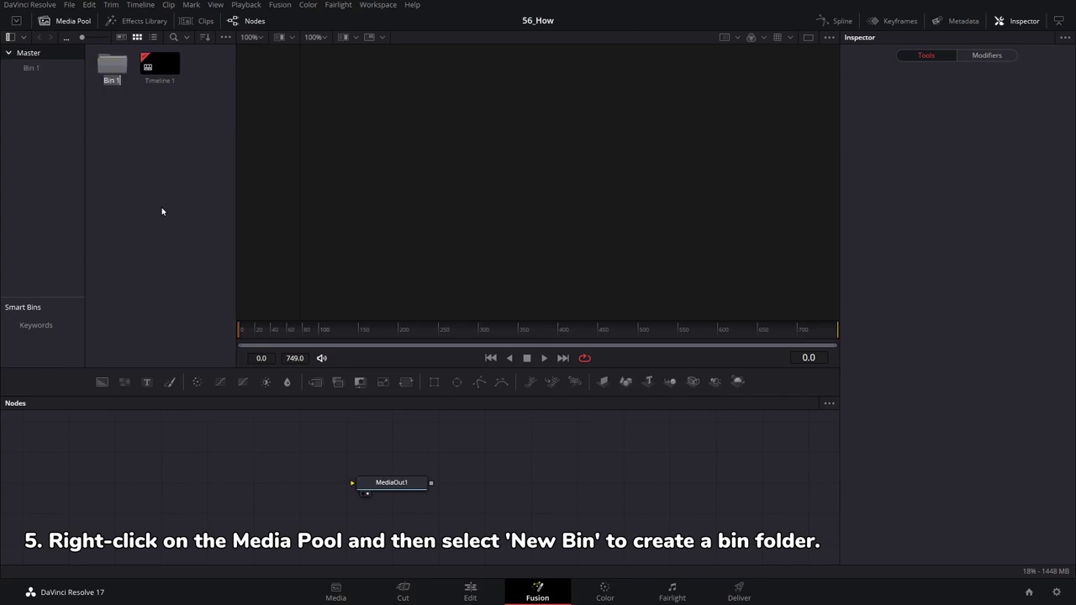
double_click(111, 71)
- Import all five photos from the Pics/Pic1 folder into Bin 1
right_click(135, 125)
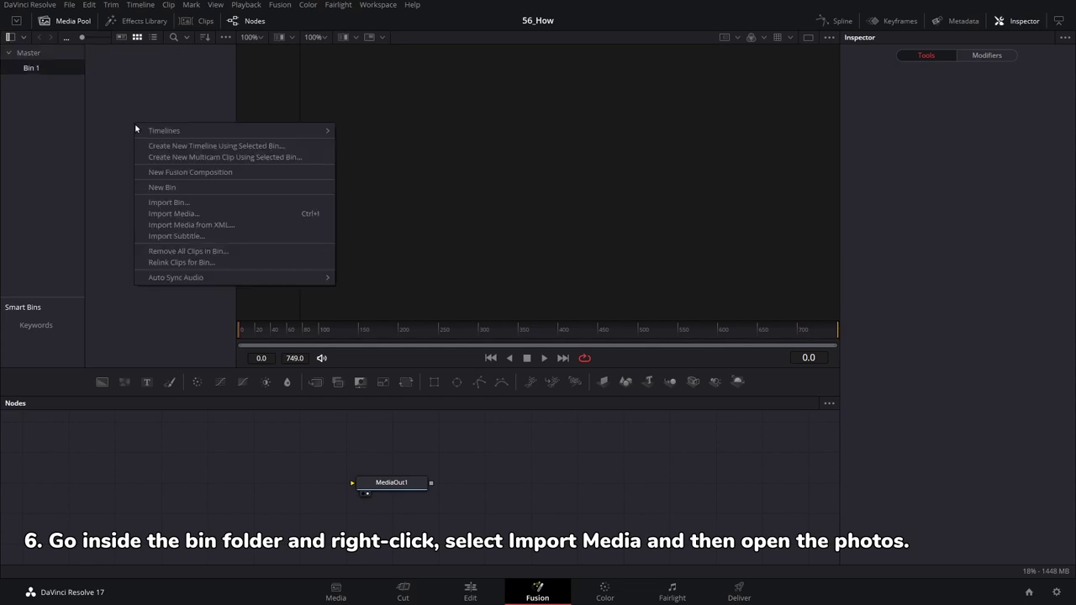
left_click(154, 216)
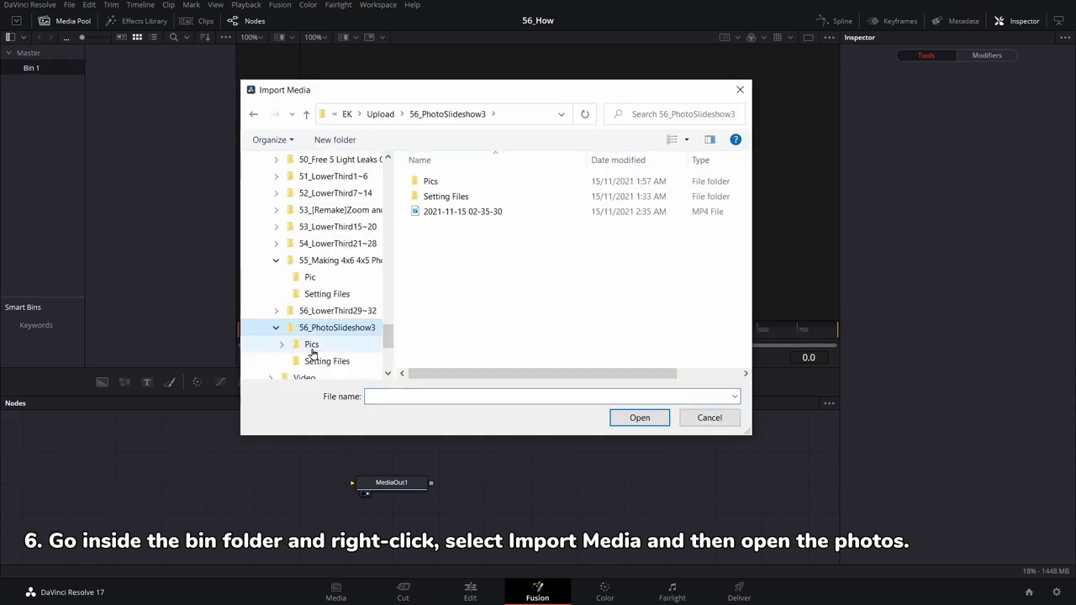
left_click(311, 345)
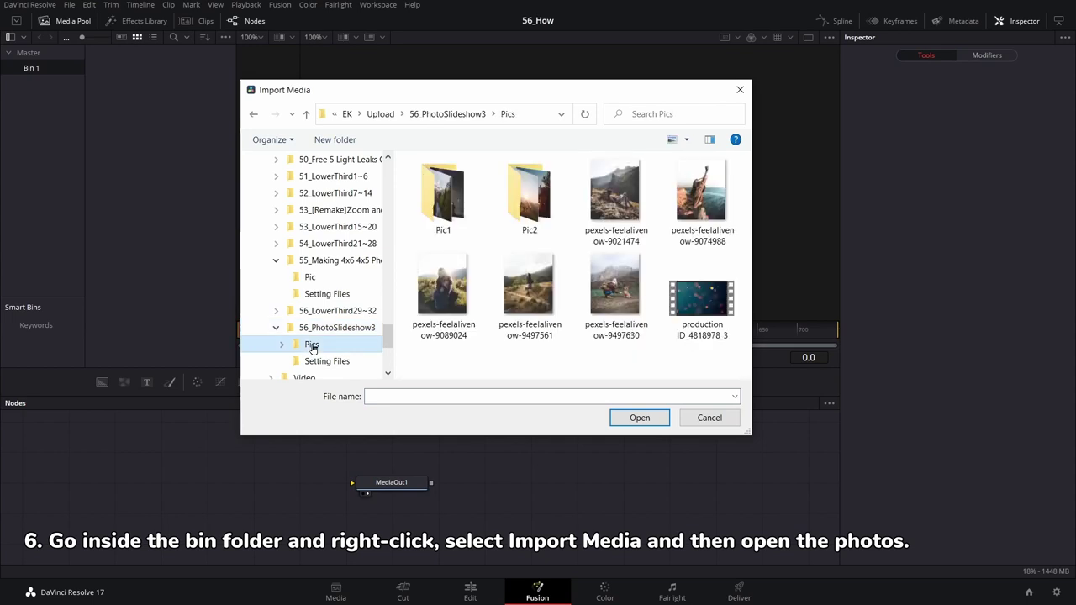
double_click(446, 206)
left_click_drag(717, 353, 409, 156)
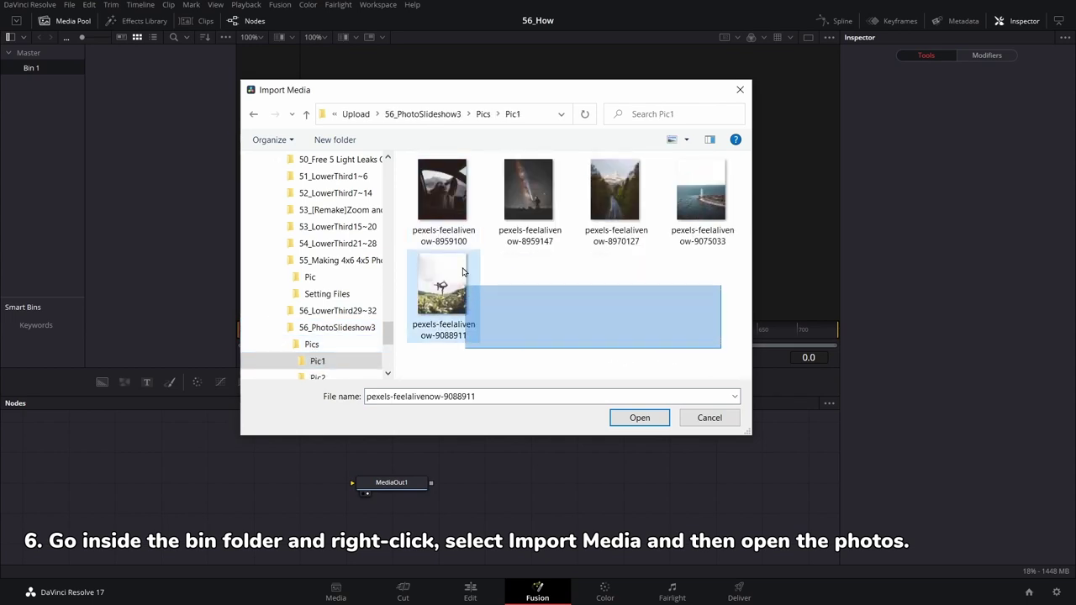
left_click(636, 419)
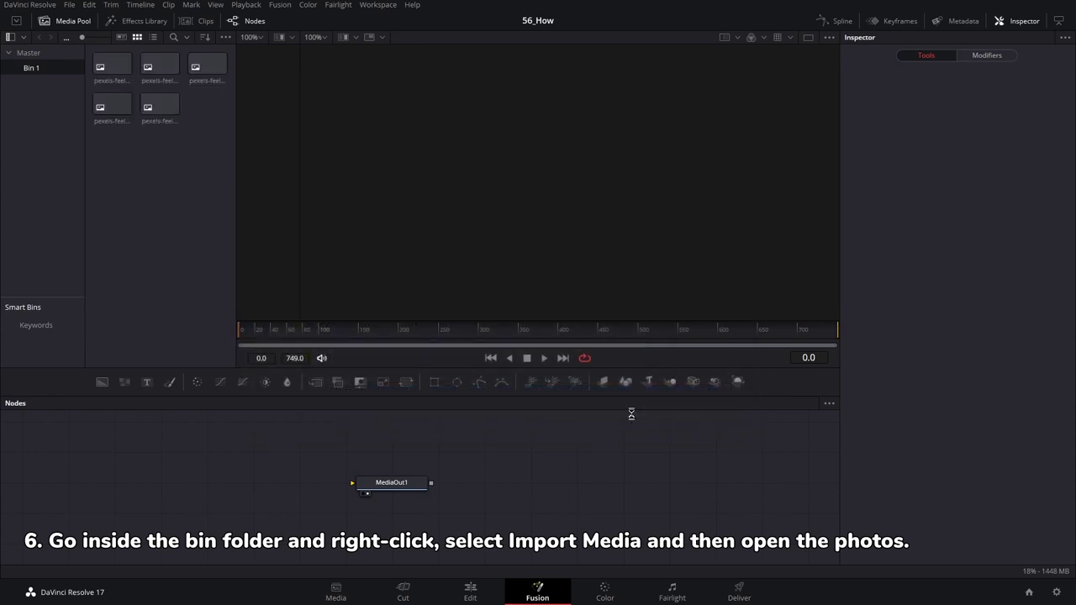
- Import the production ID_4818978_3 background video into the Master bin and enlarge the node editor
left_click(26, 53)
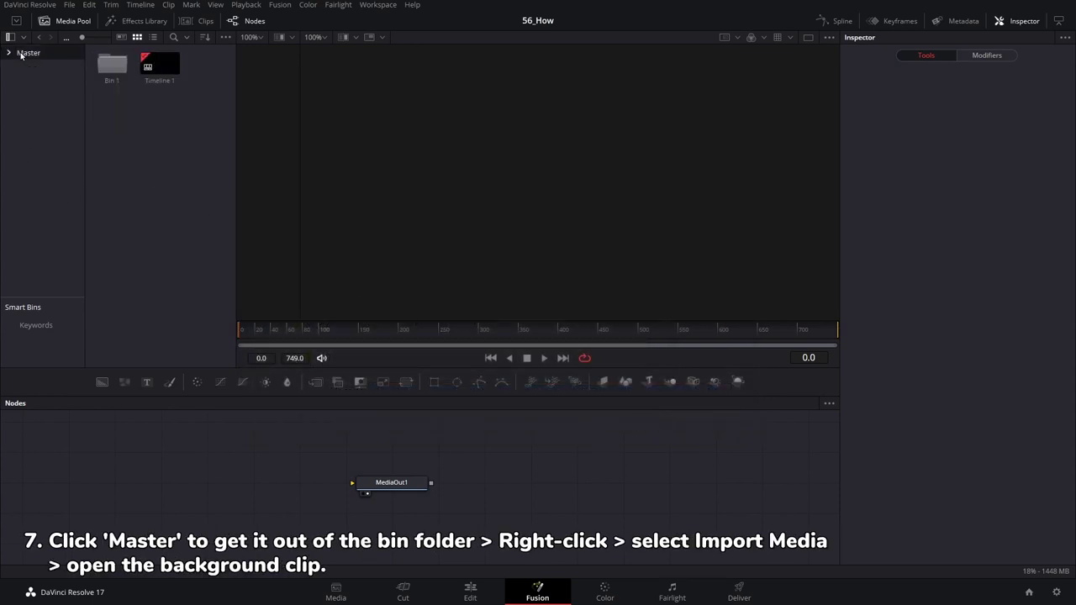
right_click(147, 175)
left_click(188, 265)
left_click(307, 116)
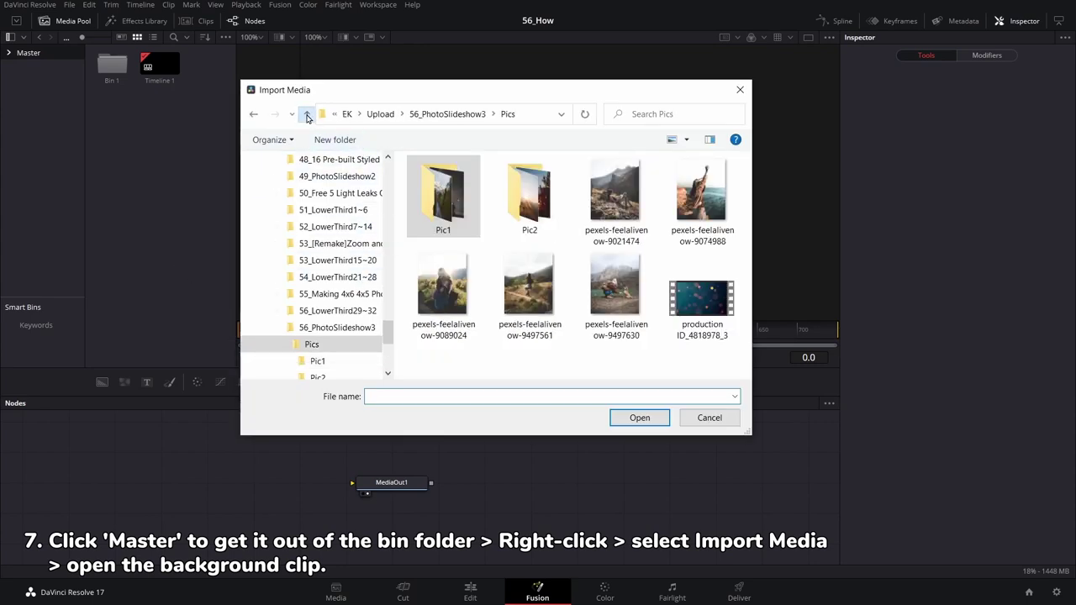
left_click(698, 305)
left_click(655, 418)
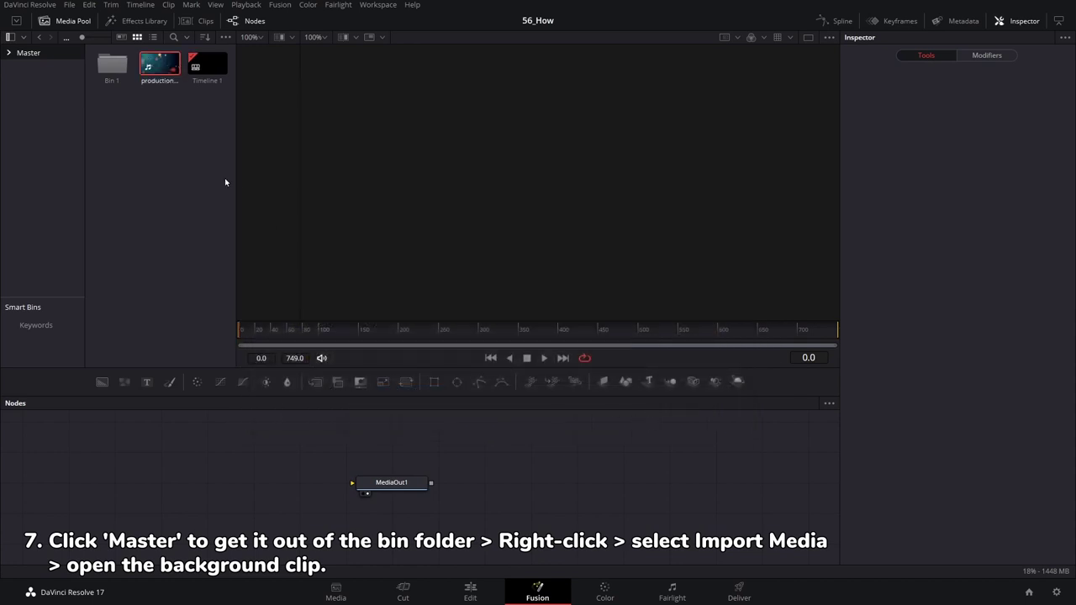
mouse_move(414, 367)
left_mouse_down()
mouse_move(409, 280)
mouse_move(784, 539)
left_mouse_up()
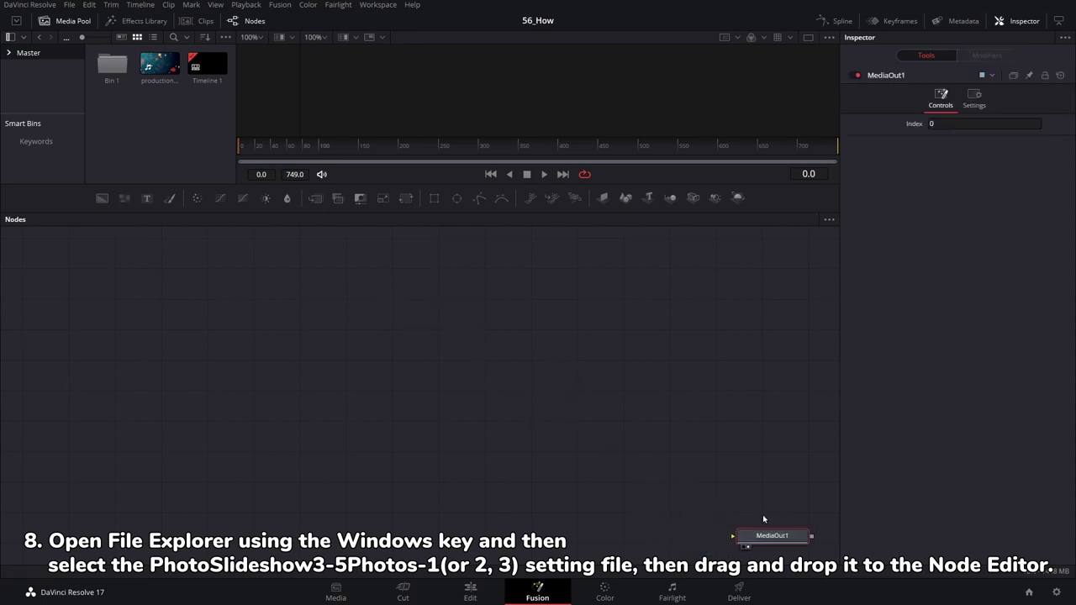
- Drop PhotoSlideshow3-5Photos-1.setting from the Setting Files folder into the enlarged node editor
left_click_drag(462, 183, 460, 139)
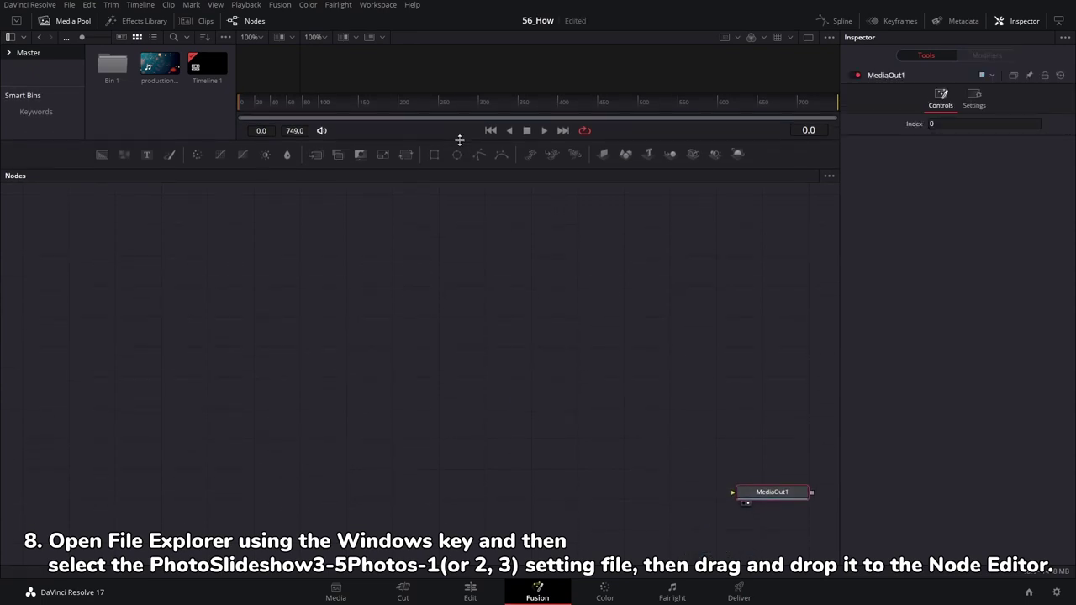
left_click_drag(782, 496, 780, 530)
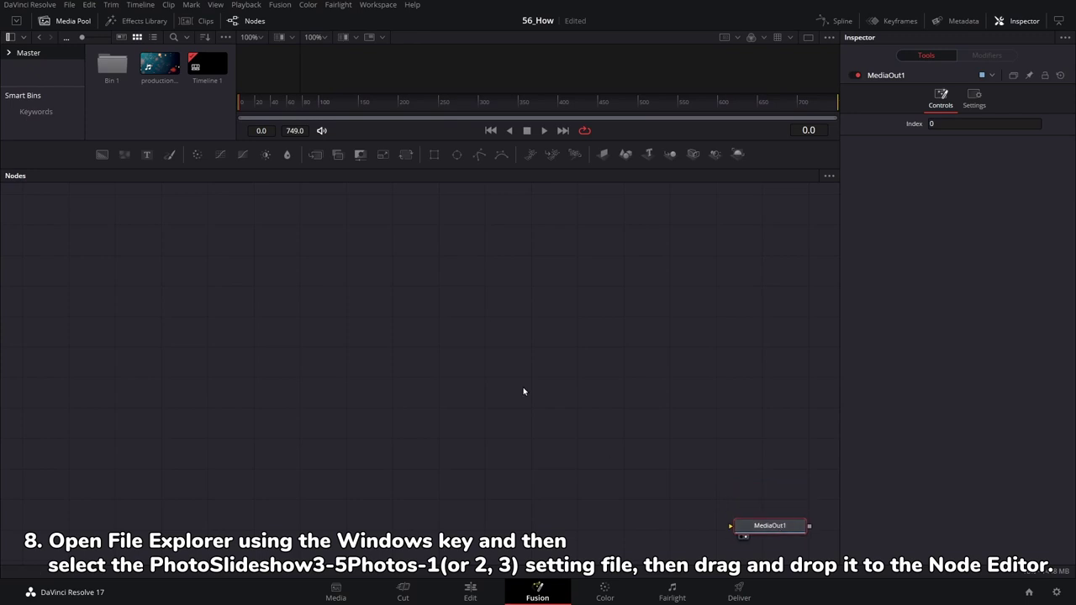
key("super")
left_click(433, 593)
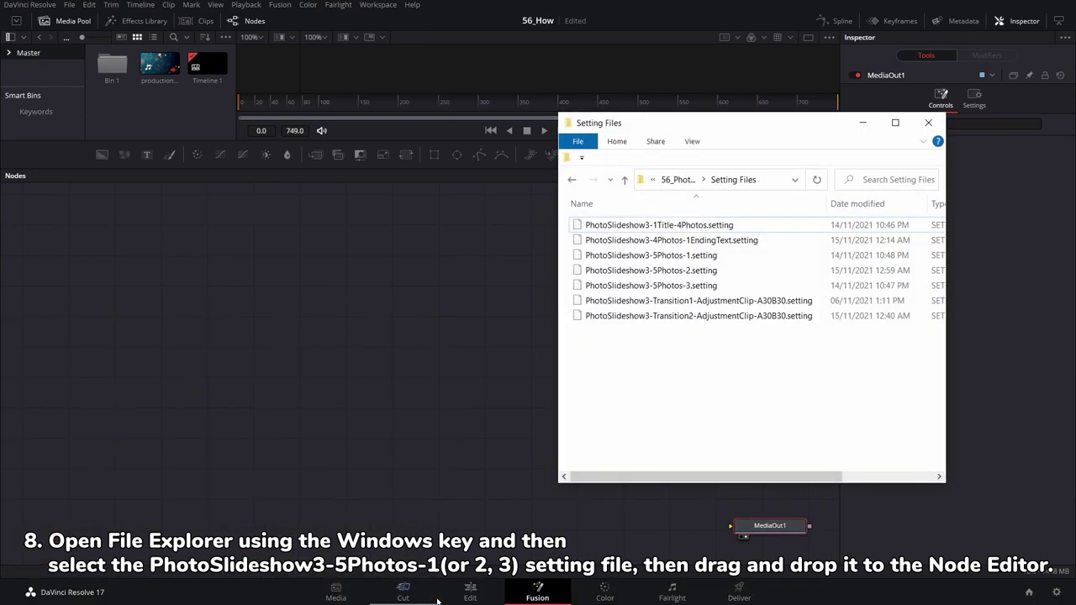
mouse_move(654, 256)
left_mouse_down()
mouse_move(454, 306)
mouse_move(662, 528)
left_mouse_up()
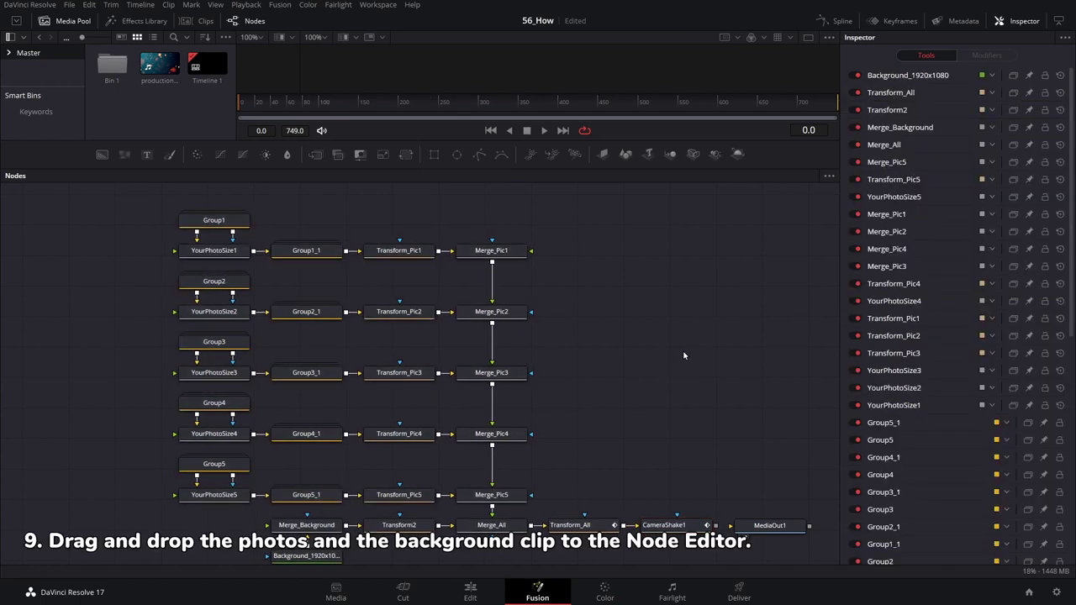
- Add the five Bin 1 photos beside YourPhotoSize1–5 and the background clip as MediaIn6
double_click(109, 65)
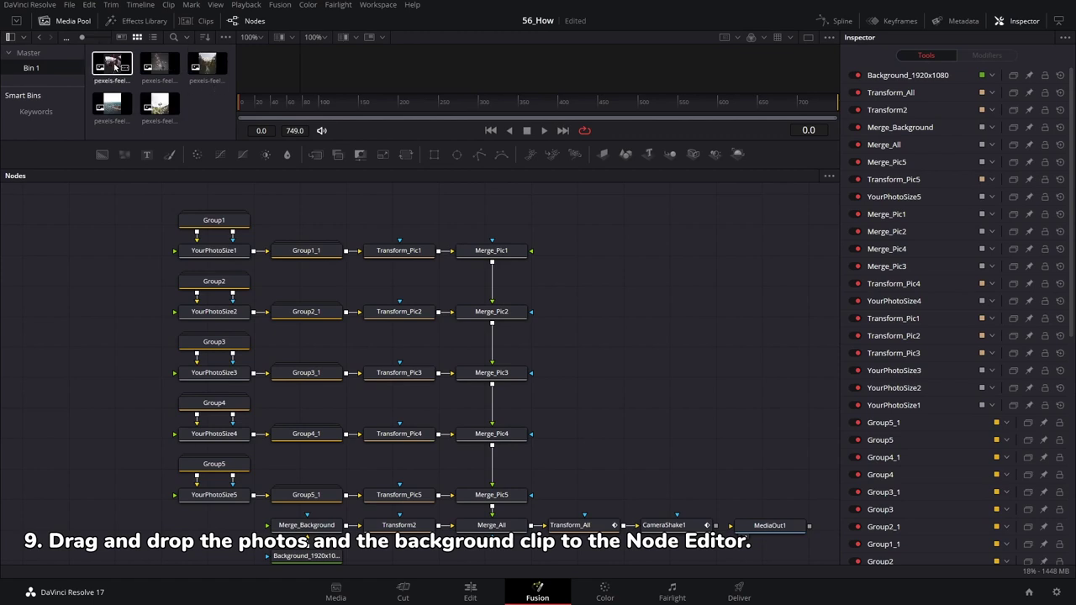
left_click_drag(112, 62, 119, 257)
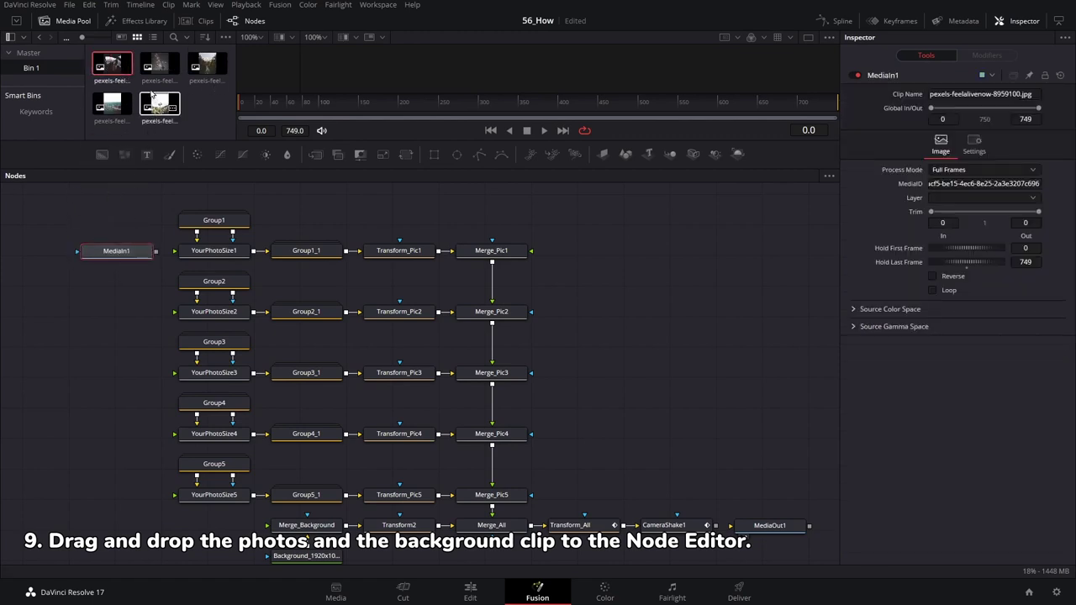
mouse_move(159, 65)
left_mouse_down()
mouse_move(122, 320)
mouse_move(118, 312)
left_mouse_up()
mouse_move(207, 65)
left_mouse_down()
mouse_move(167, 264)
mouse_move(120, 376)
left_mouse_up()
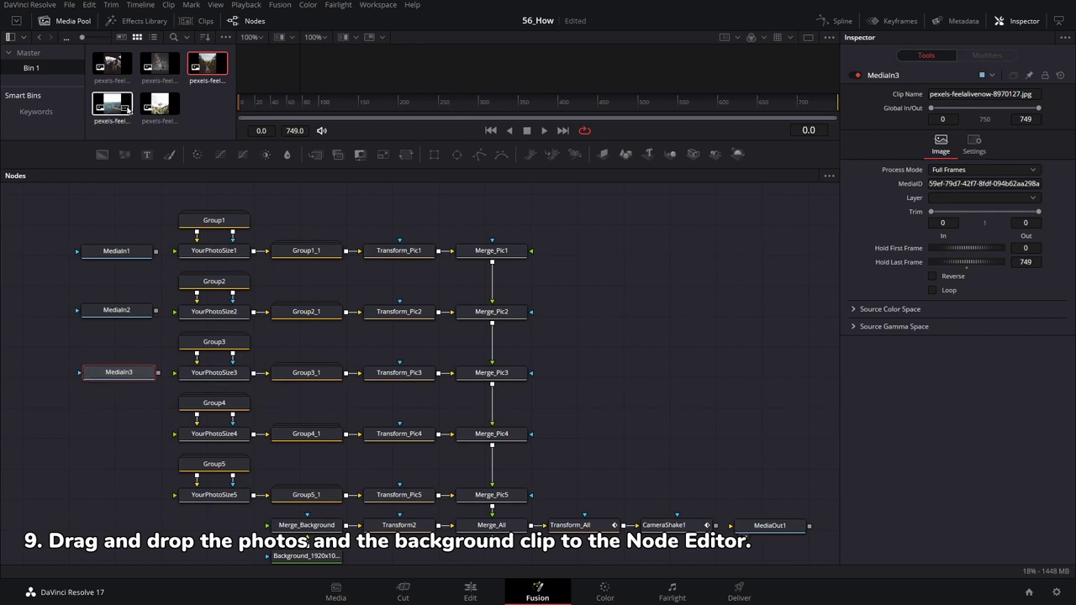
left_click_drag(126, 109, 120, 439)
left_click_drag(159, 105, 118, 498)
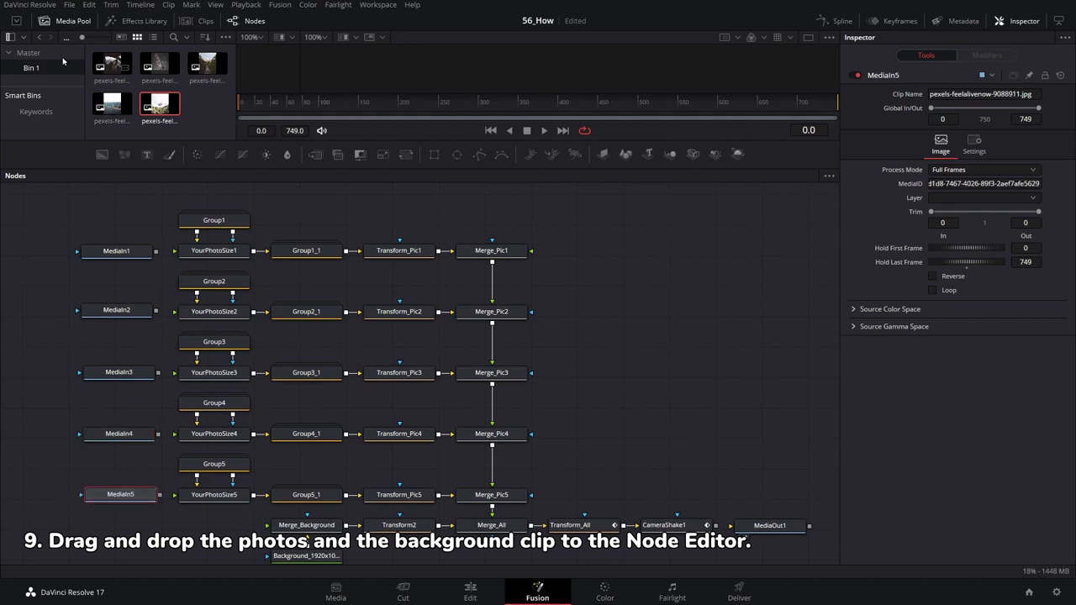
left_click(28, 55)
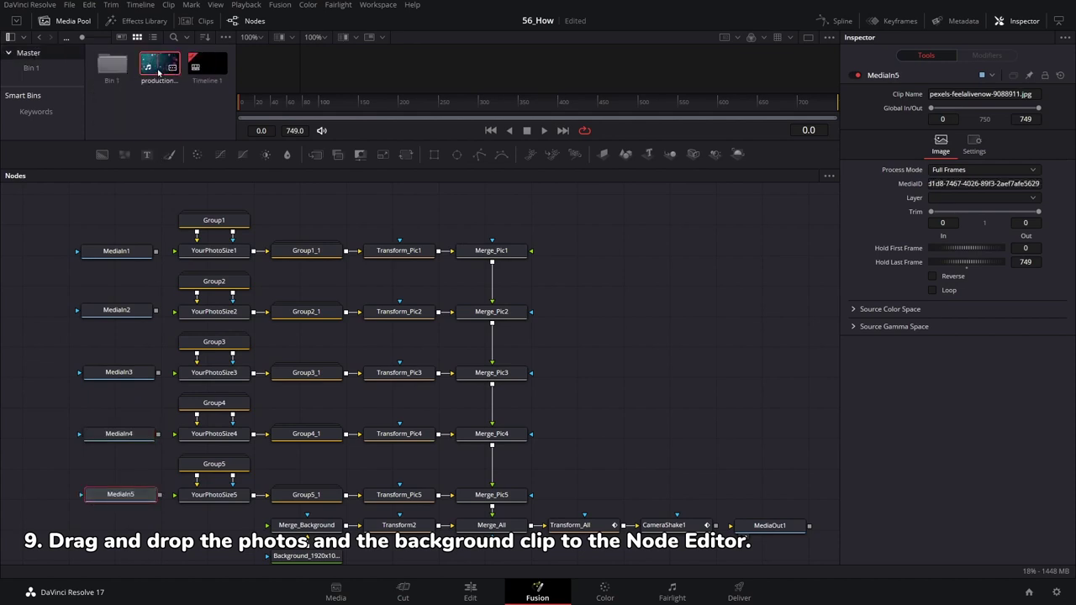
left_click_drag(159, 72, 119, 526)
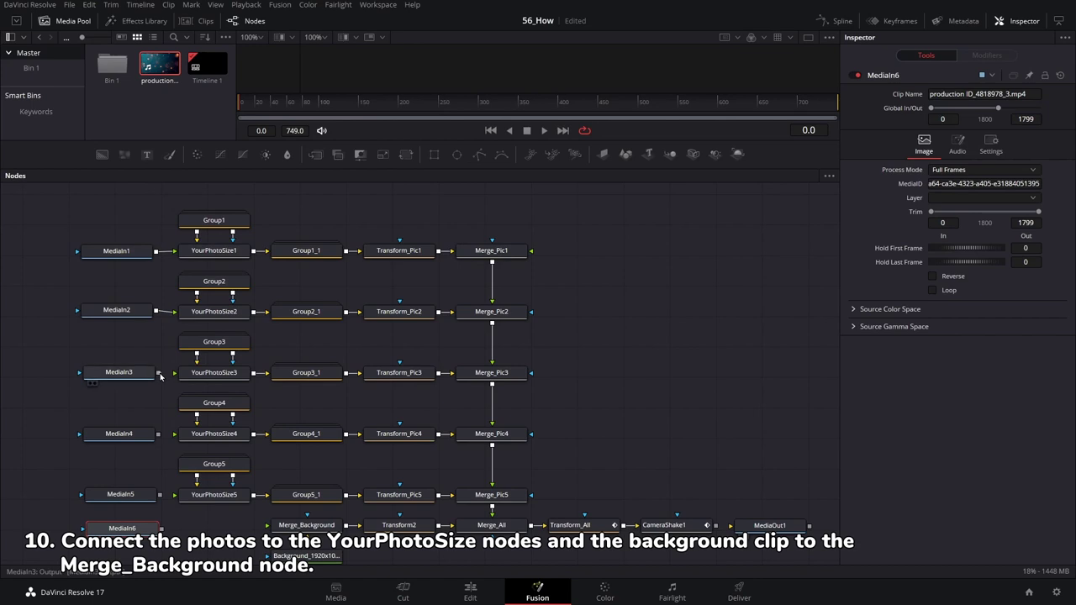
- Connect MediaIn3–5 to YourPhotoSize3–5 and CameraShake1 to MediaOut1, then enlarge the viewer
left_click_drag(159, 374, 195, 373)
left_click_drag(160, 437, 198, 436)
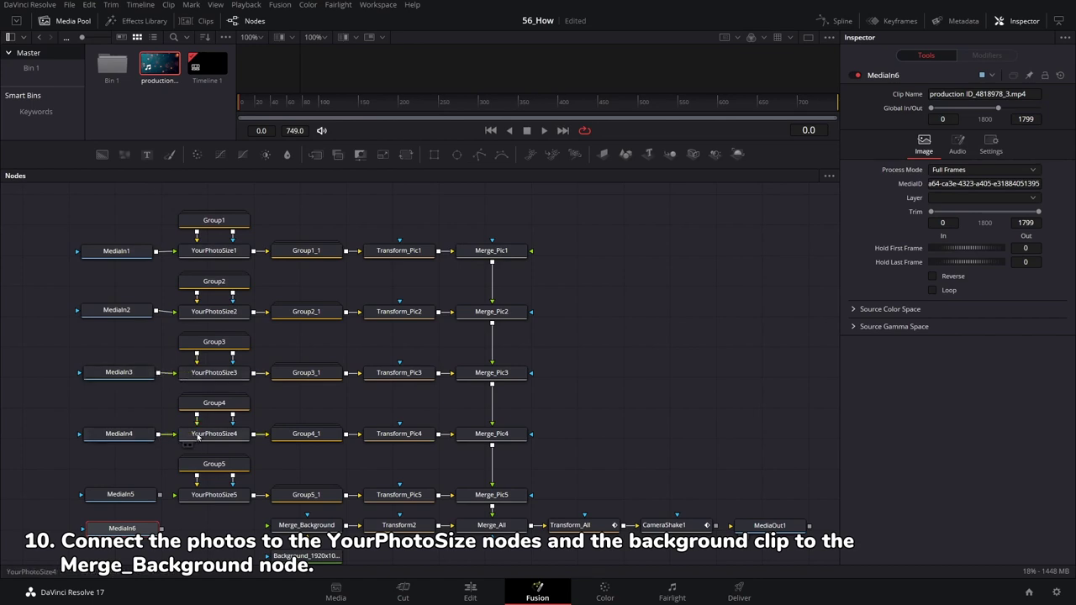
left_click_drag(159, 498, 289, 529)
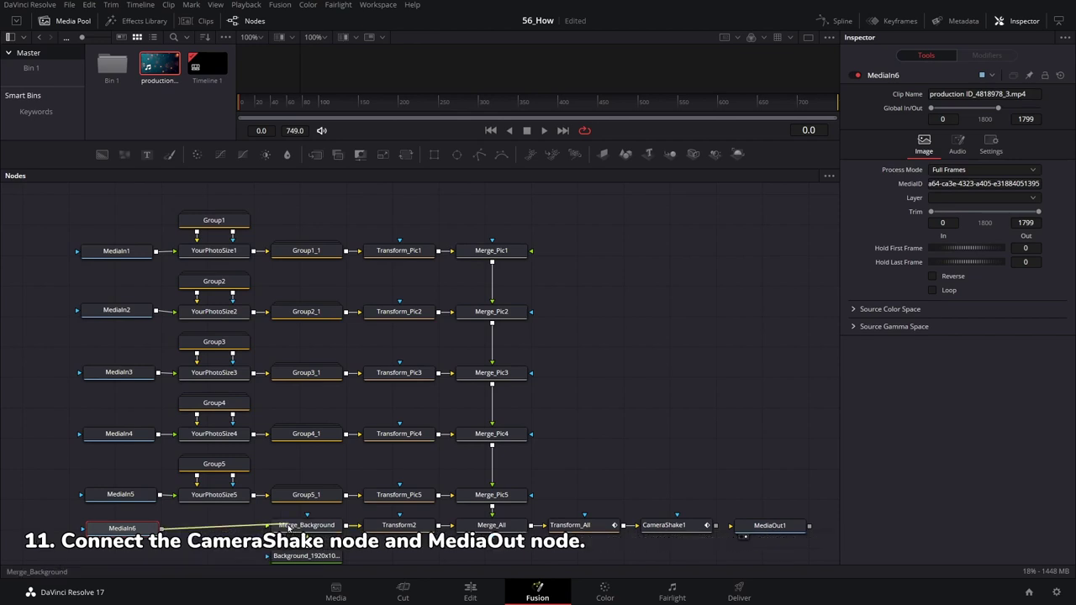
left_click_drag(716, 528, 733, 527)
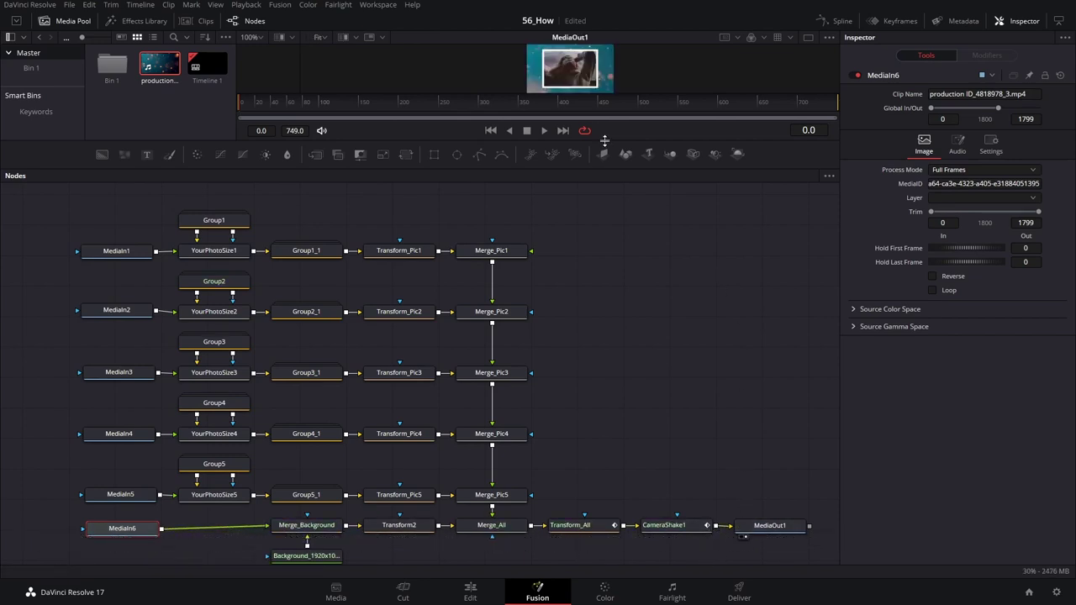
left_click_drag(604, 141, 610, 394)
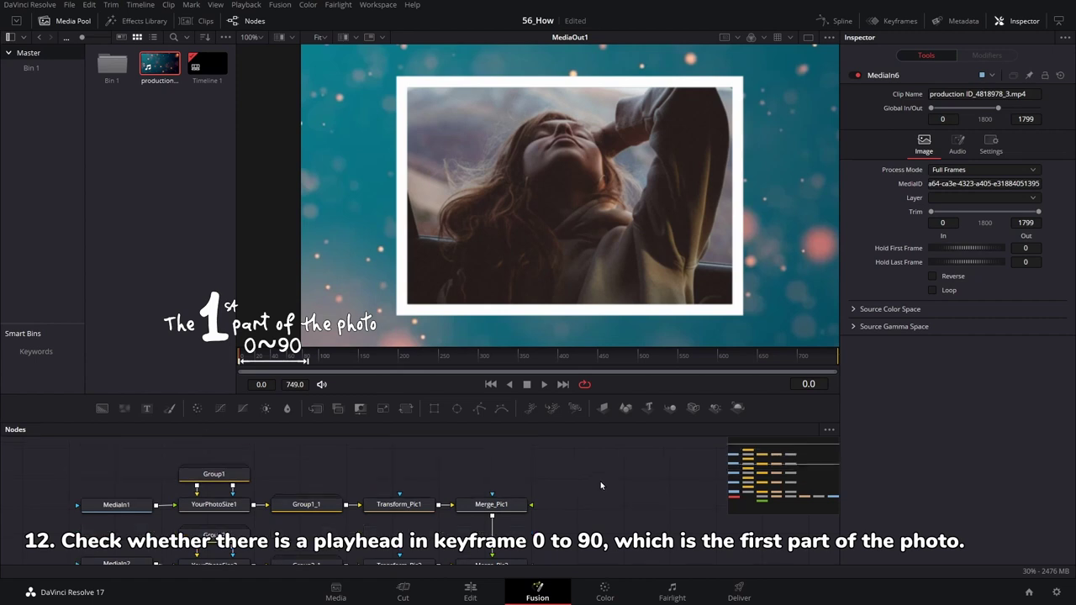
- Lower YourPhotoSize1's Size to fit the first photo in its frame, then move to Transform_All's frame 150
left_click(217, 506)
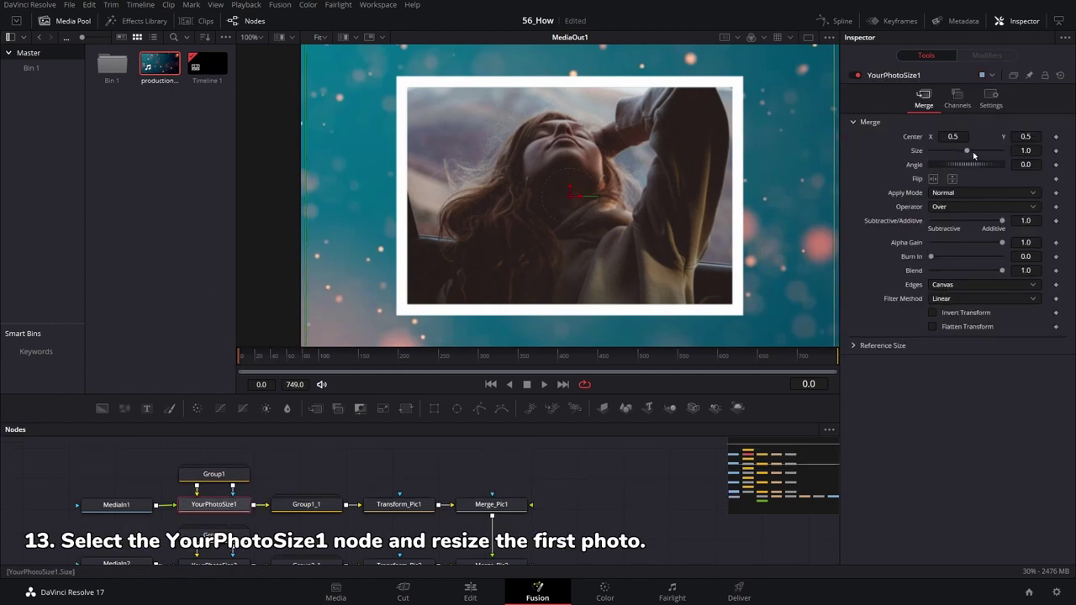
mouse_move(1026, 150)
left_mouse_down()
mouse_move(832, 161)
mouse_move(849, 219)
left_mouse_up()
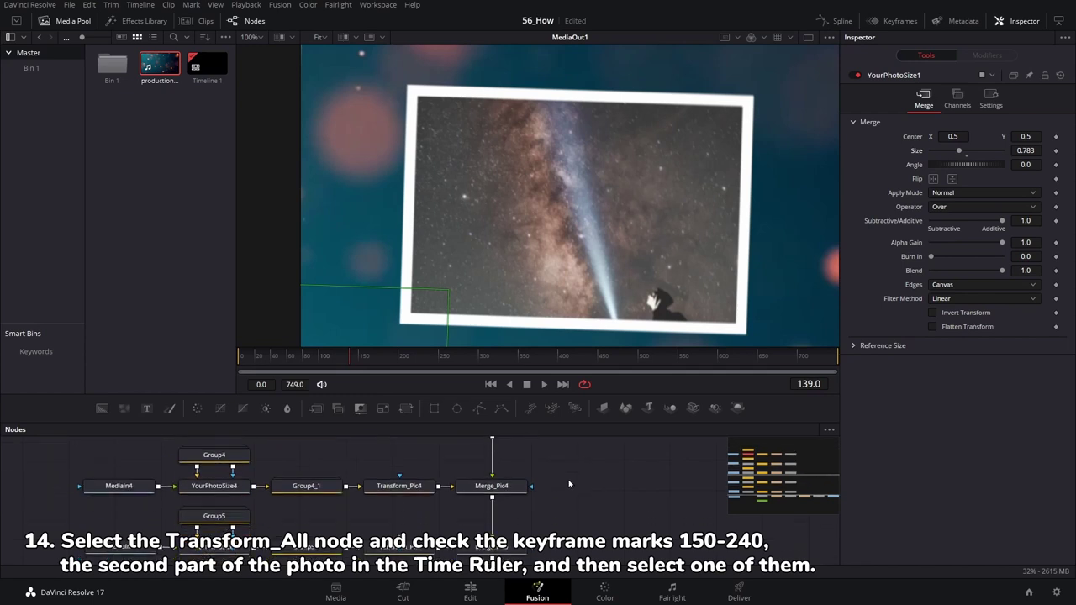
left_click(577, 510)
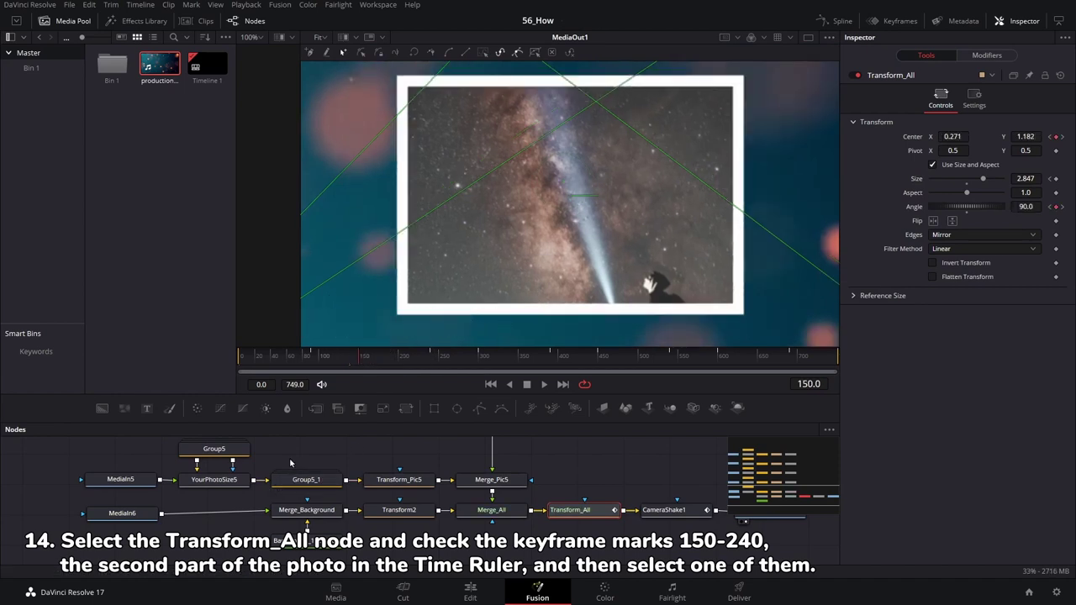
scroll(269, 468, "up", 4)
scroll(244, 488, "up", 2)
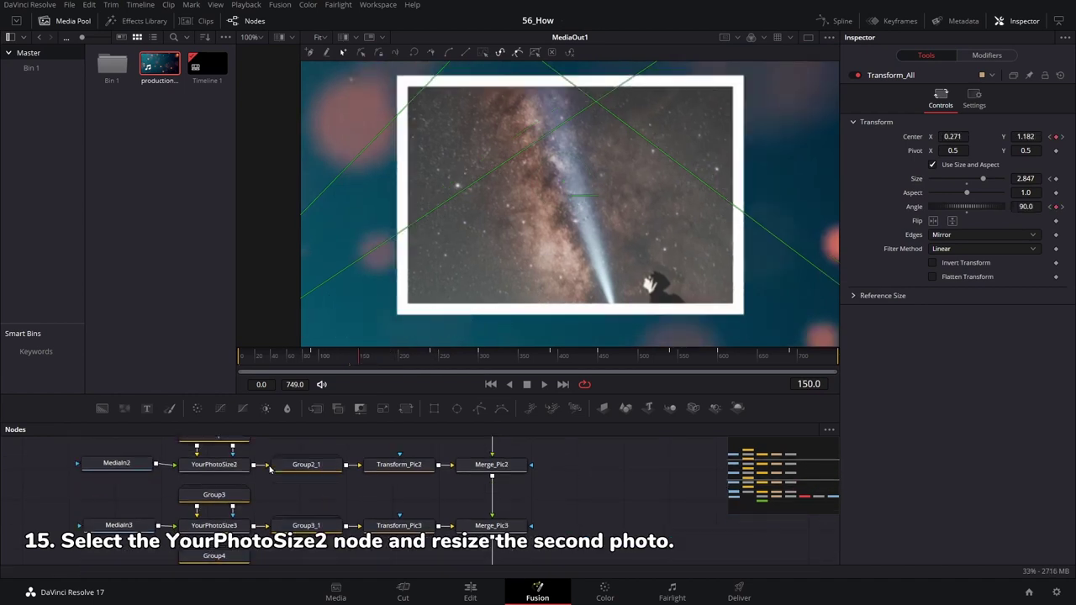
- Set YourPhotoSize2's Size to 0.658 so the Milky Way photo fits its white frame
left_click(211, 467)
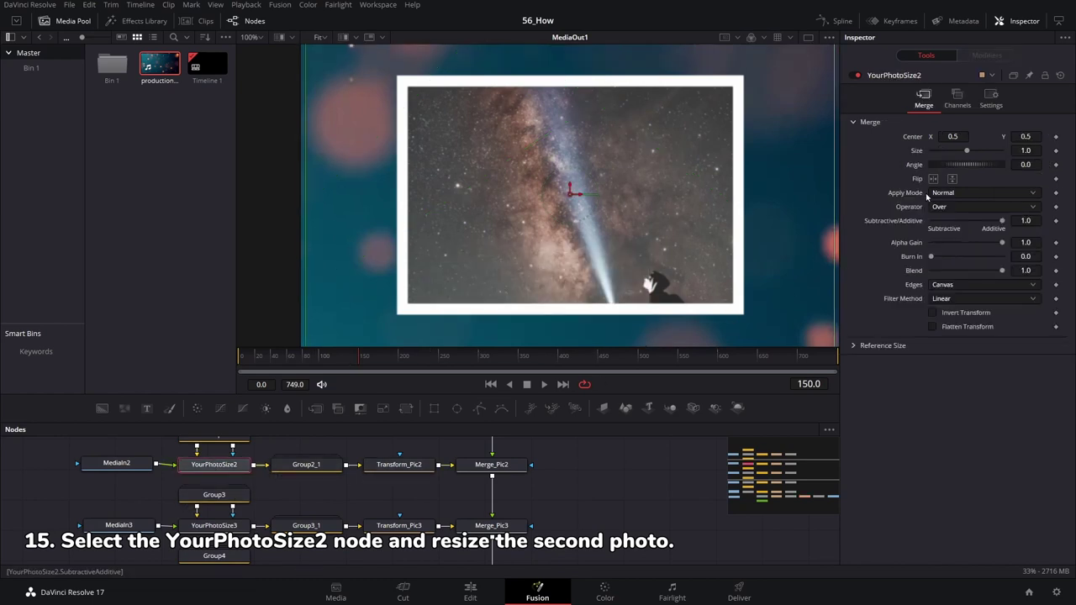
mouse_move(1028, 149)
left_mouse_down()
mouse_move(966, 155)
mouse_move(1027, 150)
left_mouse_up()
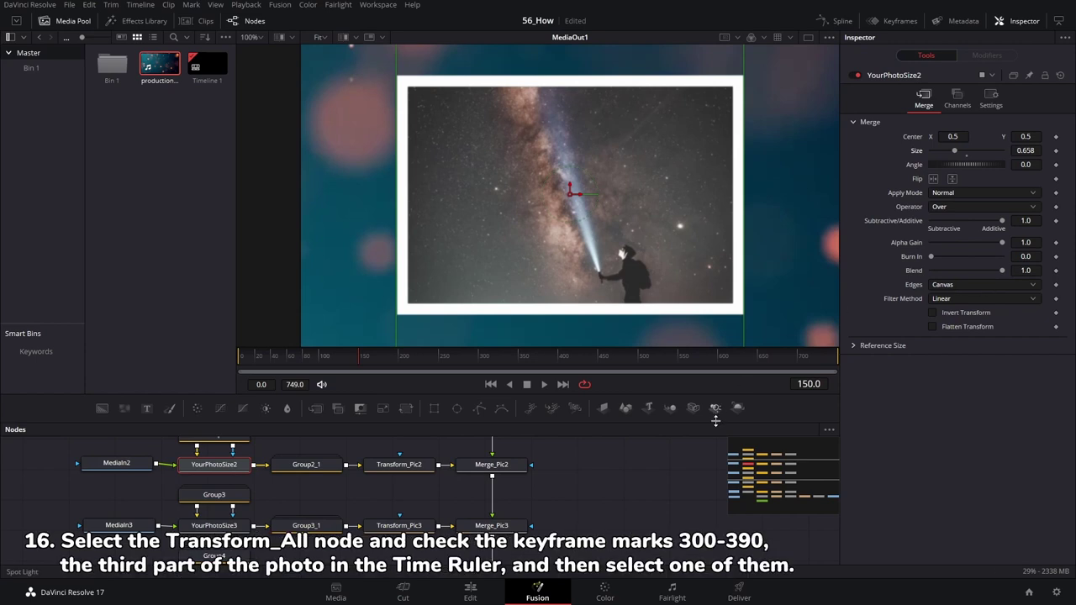
scroll(589, 474, "down", 2)
scroll(590, 474, "down", 2)
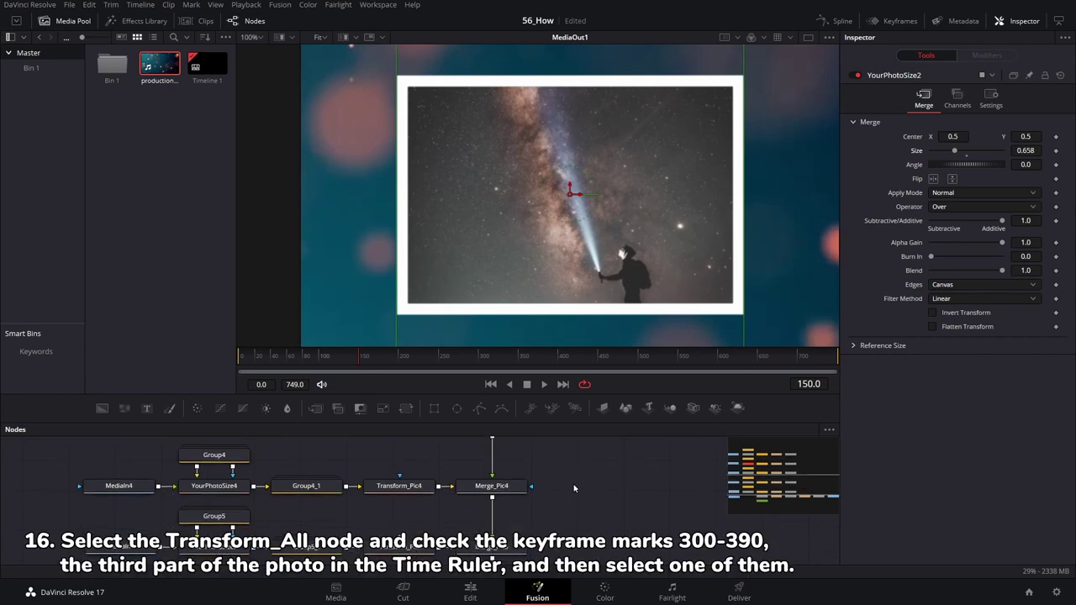
scroll(592, 488, "down", 2)
left_click(571, 479)
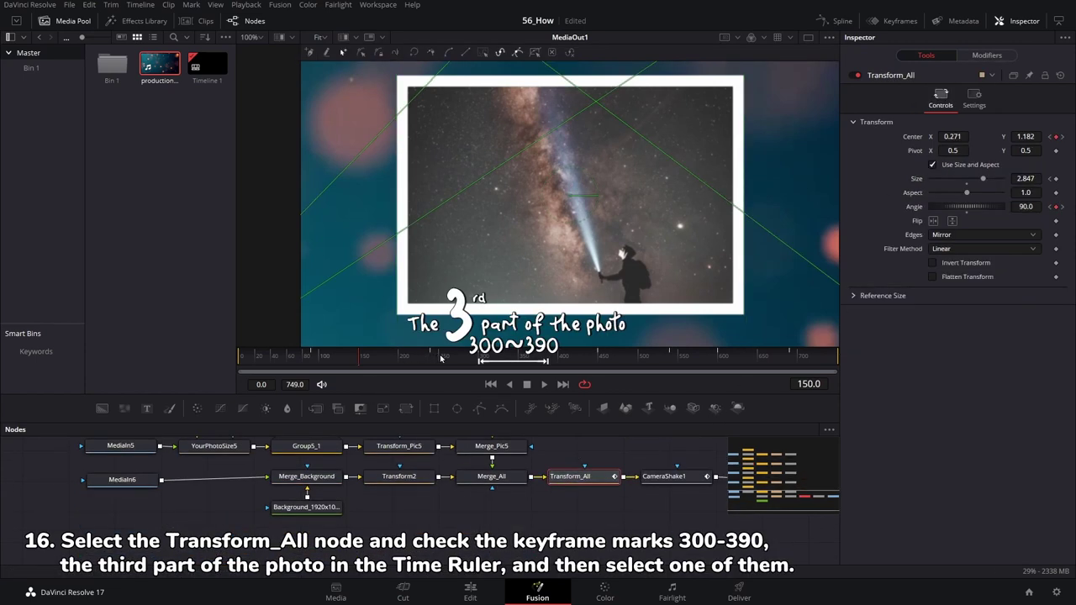
- At frame 300, set YourPhotoSize3 to Size 0.661 with Center 0.506, 0.365
left_click(480, 362)
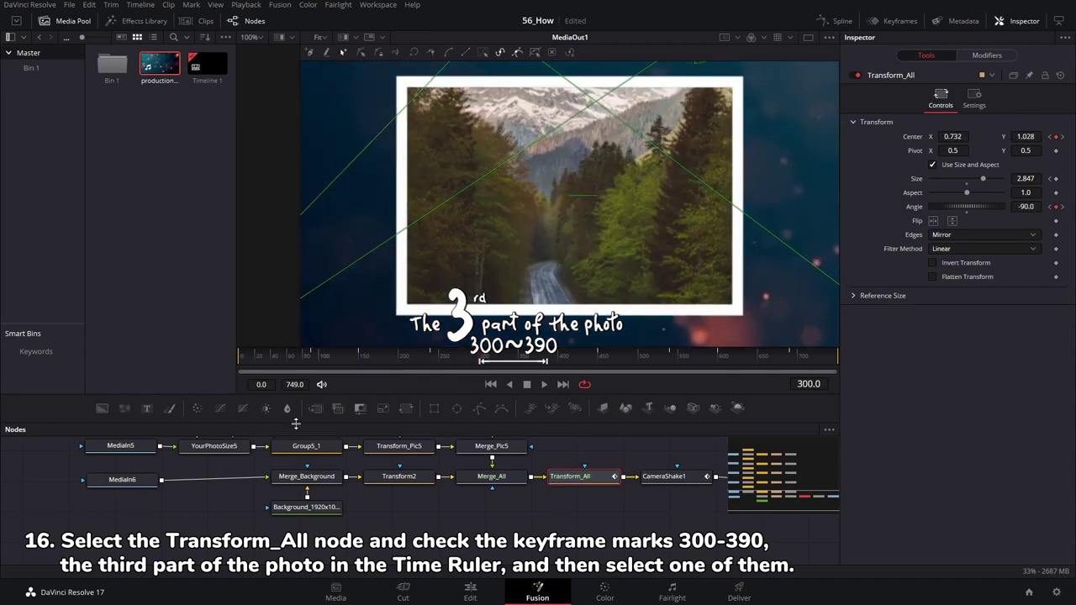
scroll(252, 513, "up", 2)
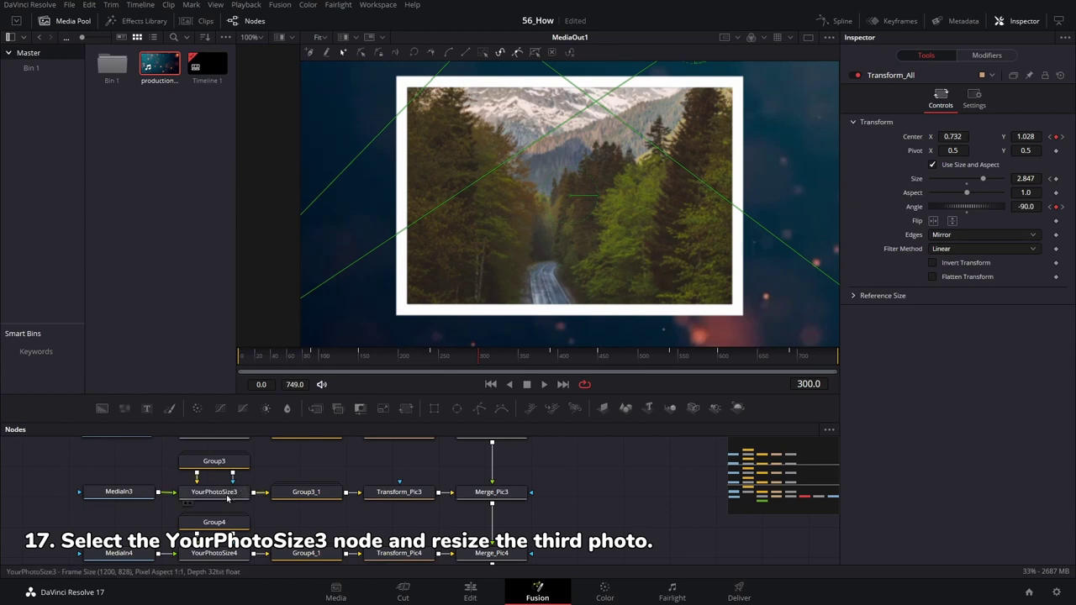
left_click(228, 497)
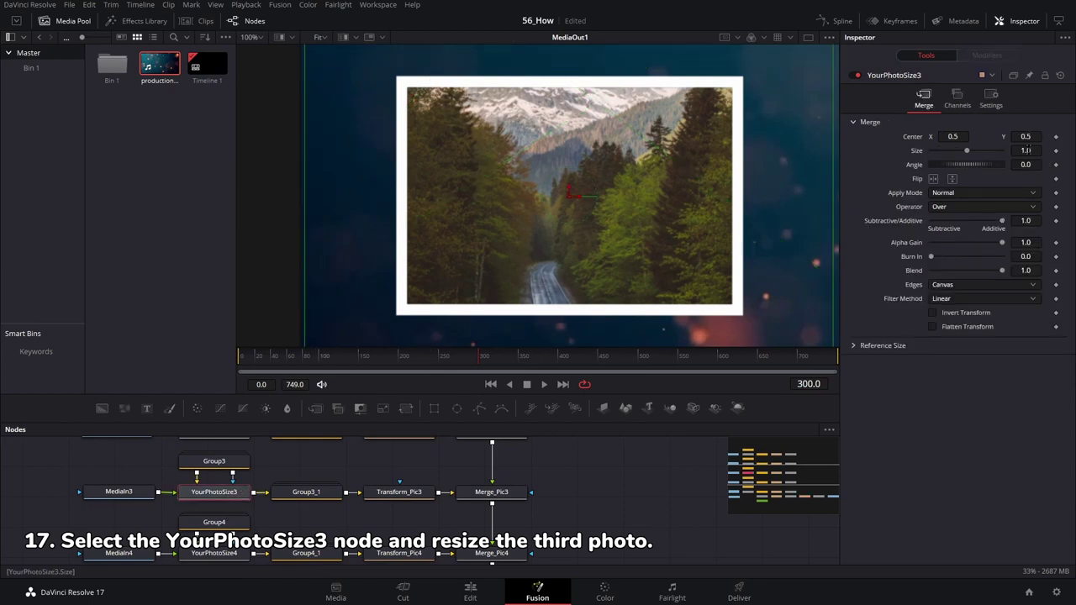
mouse_move(1026, 151)
left_mouse_down()
mouse_move(1005, 151)
mouse_move(1010, 136)
mouse_move(959, 136)
left_mouse_up()
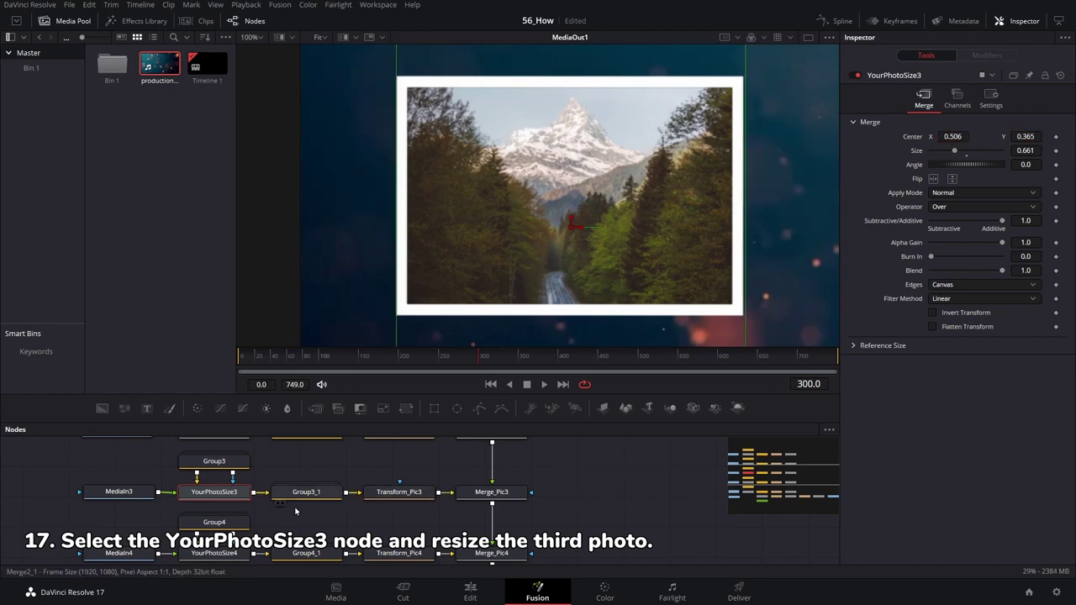
scroll(416, 496, "down", 3)
scroll(570, 514, "down", 3)
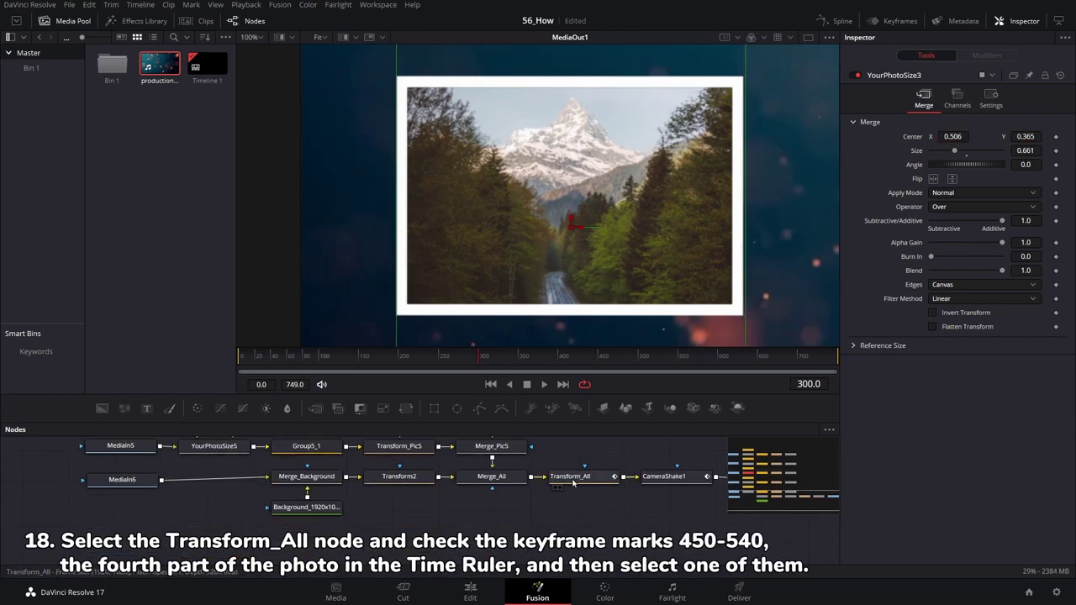
- At frame 450, set YourPhotoSize4 to Size 0.704 and Center 0.473, 0.5 for the lighthouse
left_click(586, 473)
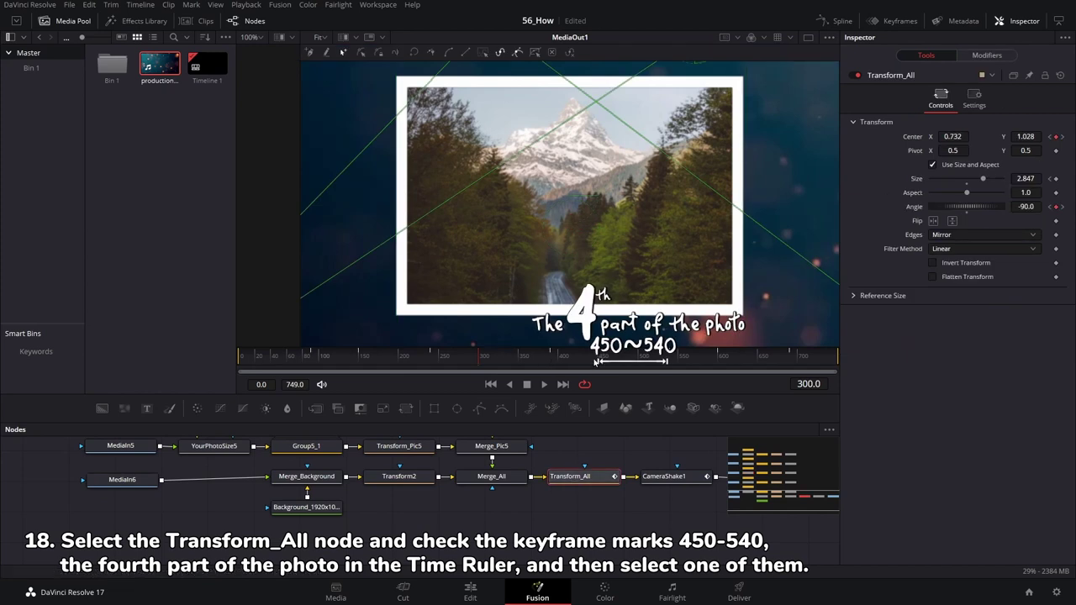
left_click(599, 361)
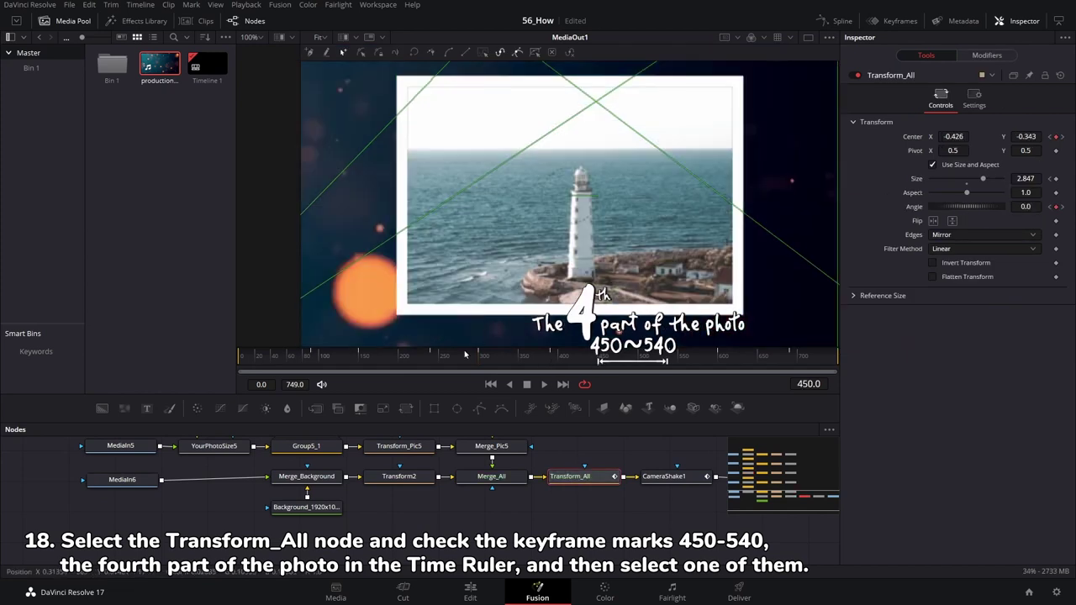
scroll(220, 489, "up", 3)
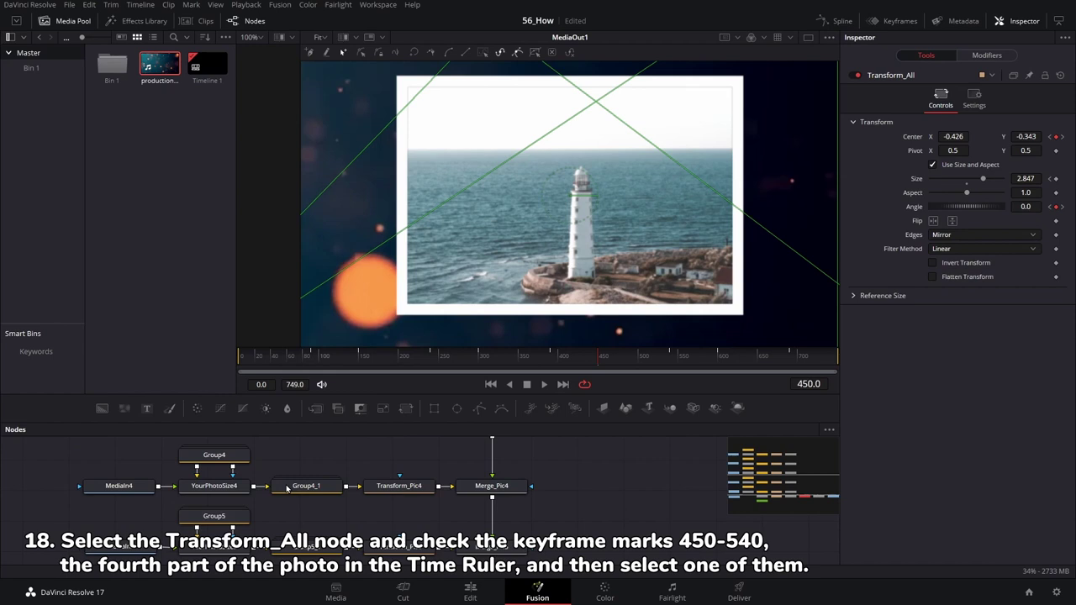
left_click(220, 490)
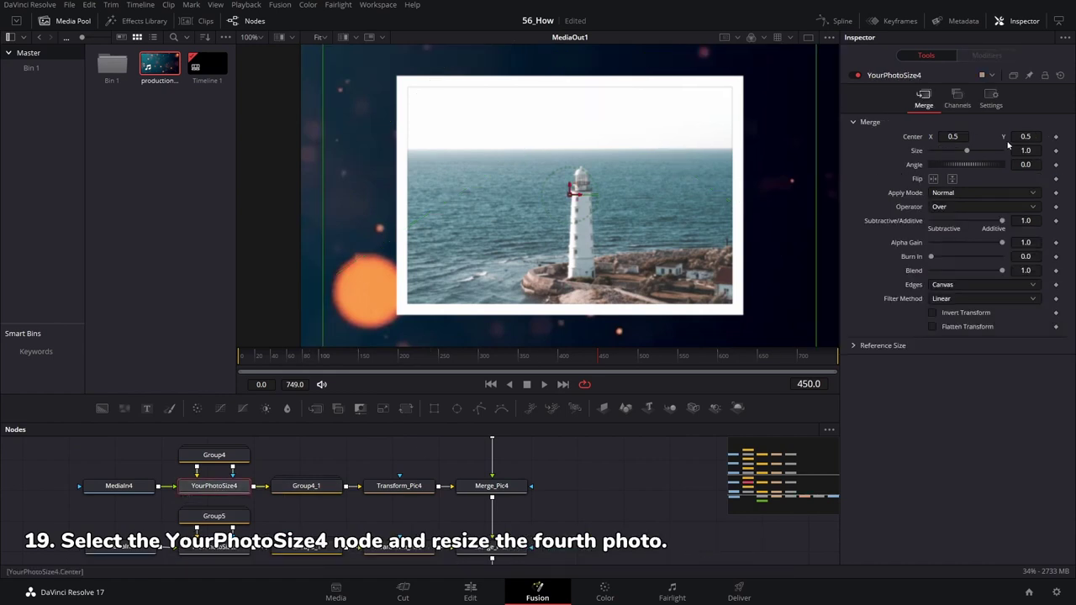
mouse_move(1009, 145)
left_mouse_down()
mouse_move(966, 155)
mouse_move(1026, 150)
left_mouse_up()
left_click_drag(959, 136, 948, 136)
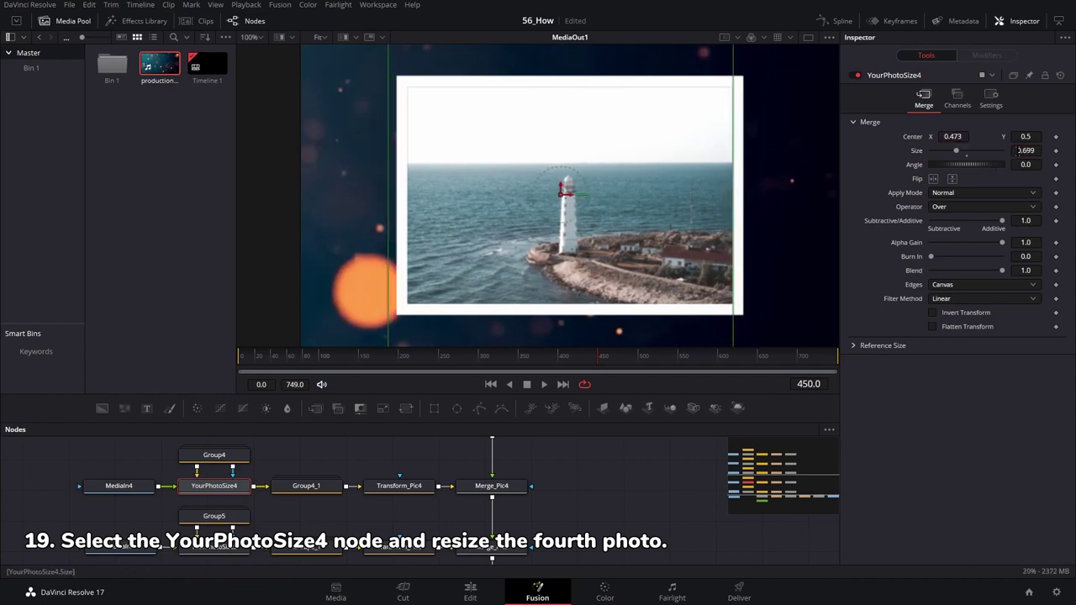
left_click_drag(1020, 151, 1024, 151)
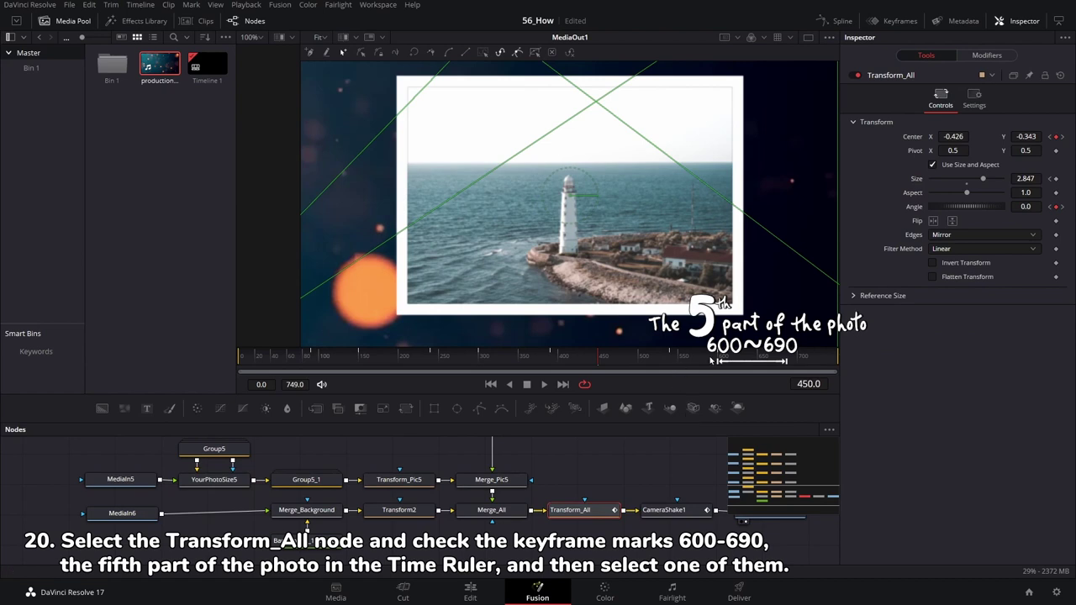
- At frame 600, scale the fifth photo via YourPhotoSize5 to Size 0.66 and Center Y 0.579
left_click(720, 363)
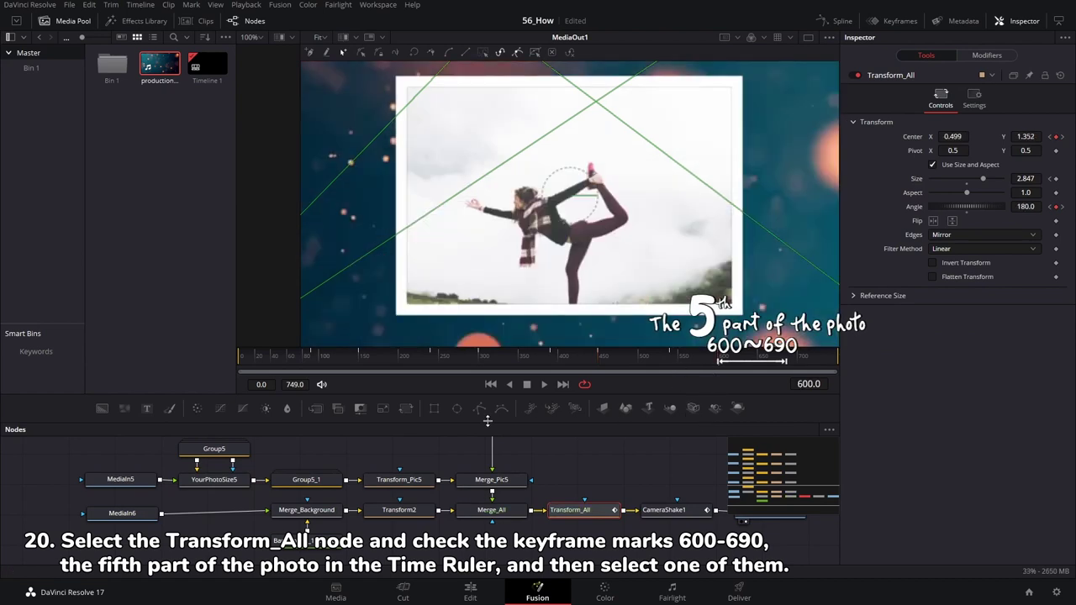
left_click(226, 483)
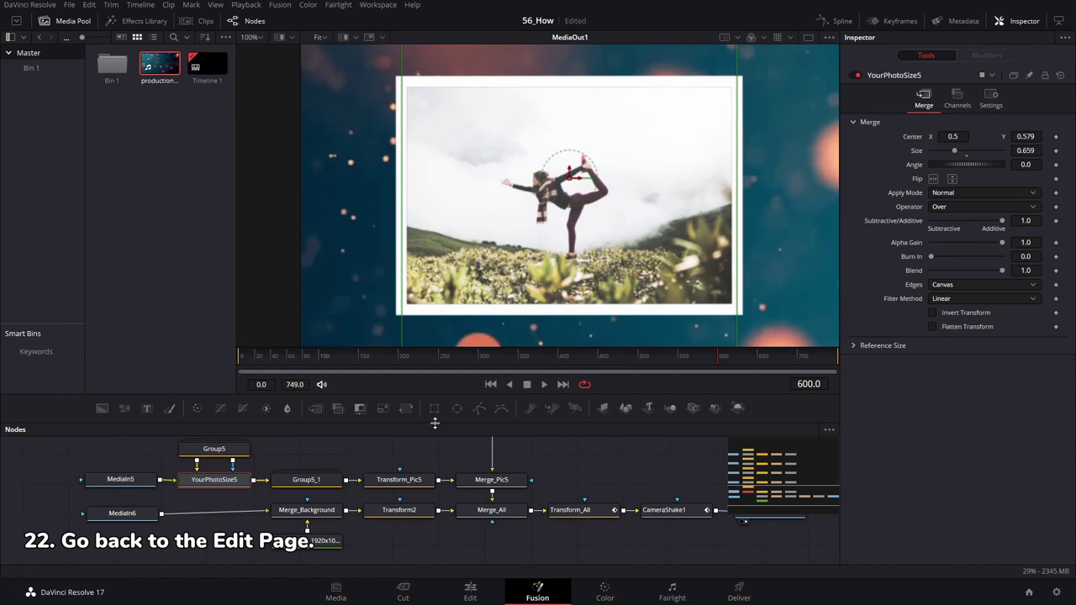
- On the Edit page, rewind and play the first slideshow clip through to 01:00:25:00 to cache it
left_click(472, 593)
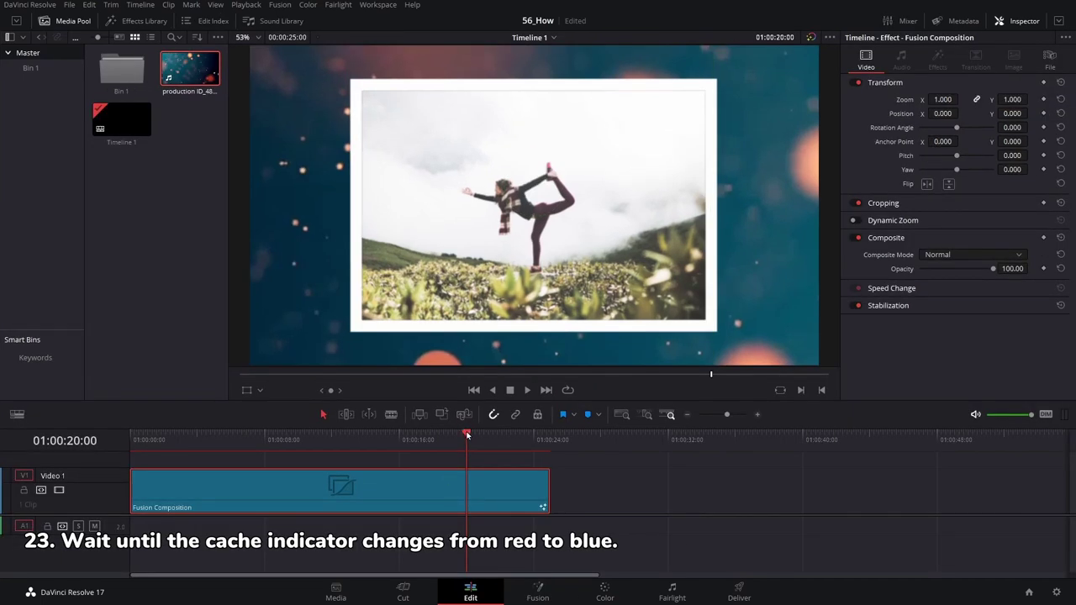
left_click_drag(467, 435, 129, 438)
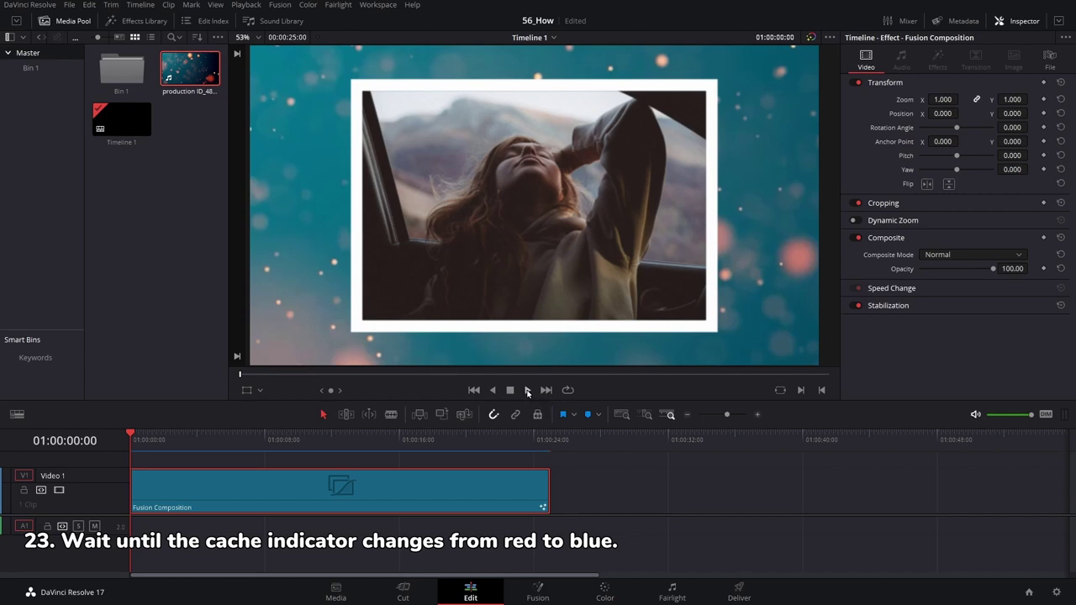
left_click(528, 391)
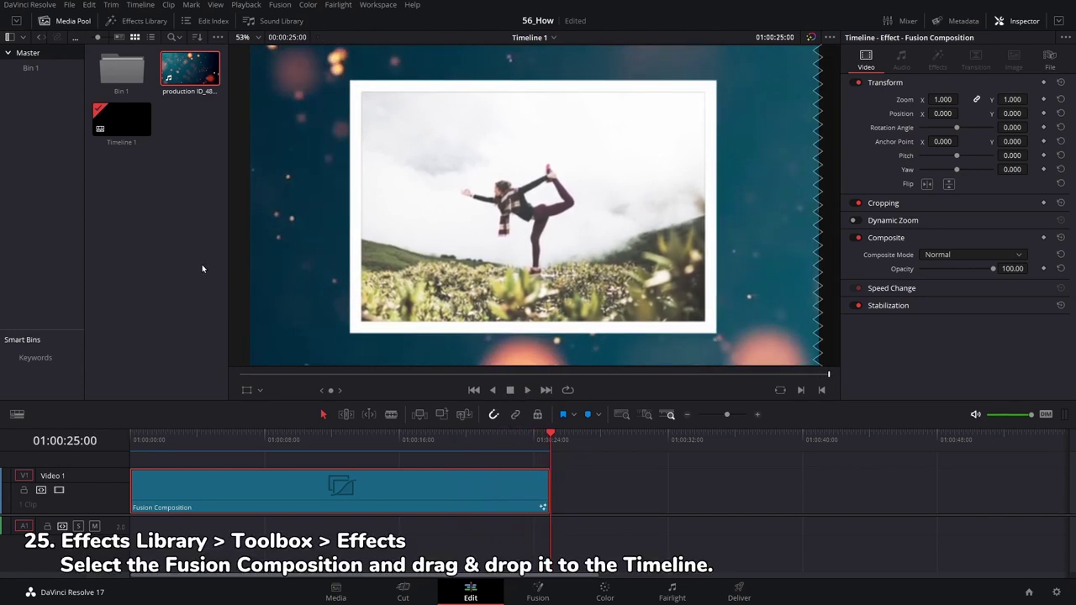
- Drop a Fusion Composition after the first clip on Video 1 and set its duration to 25 seconds
left_click(137, 23)
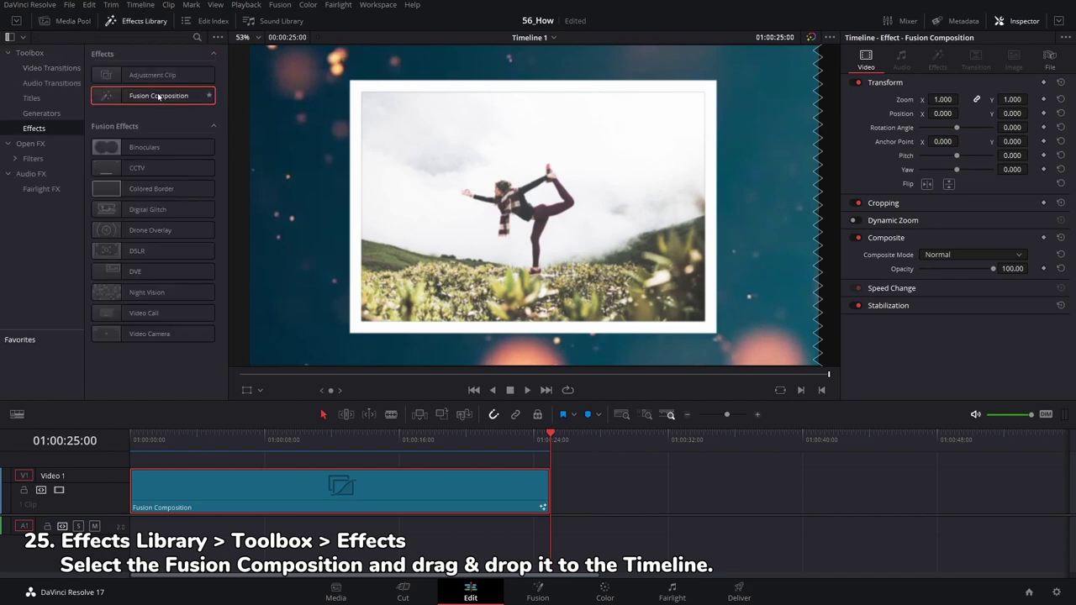
left_click_drag(158, 97, 561, 510)
left_click(577, 486)
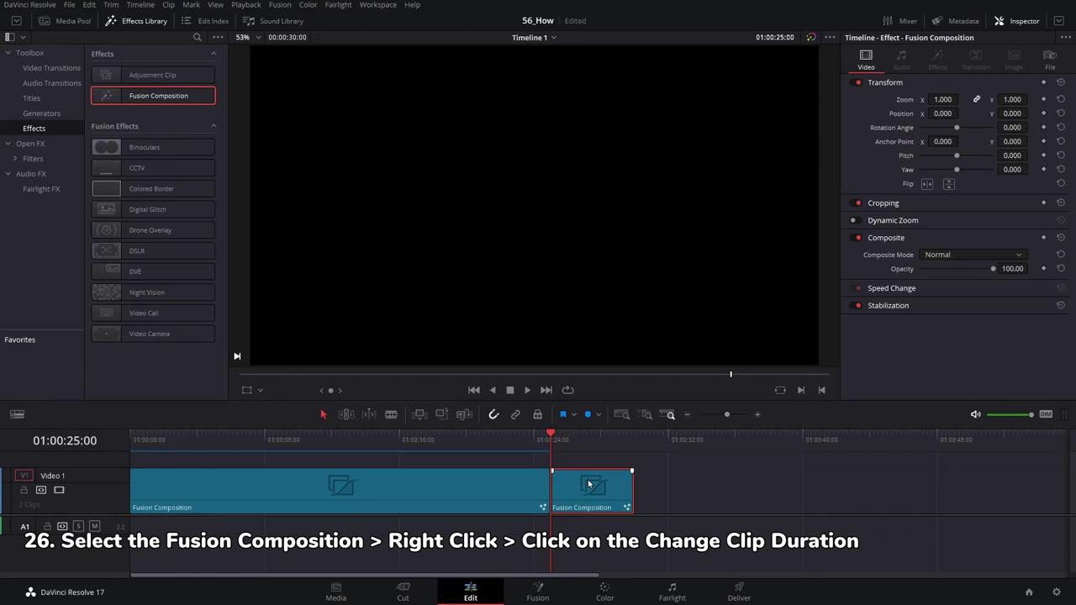
right_click(588, 487)
left_click(630, 435)
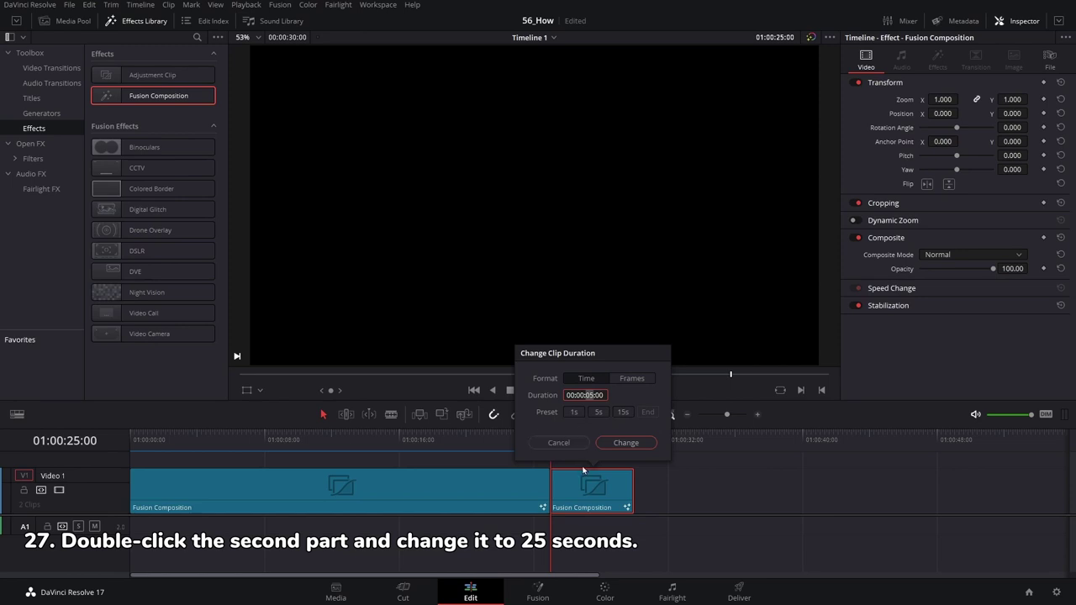
left_click(626, 443)
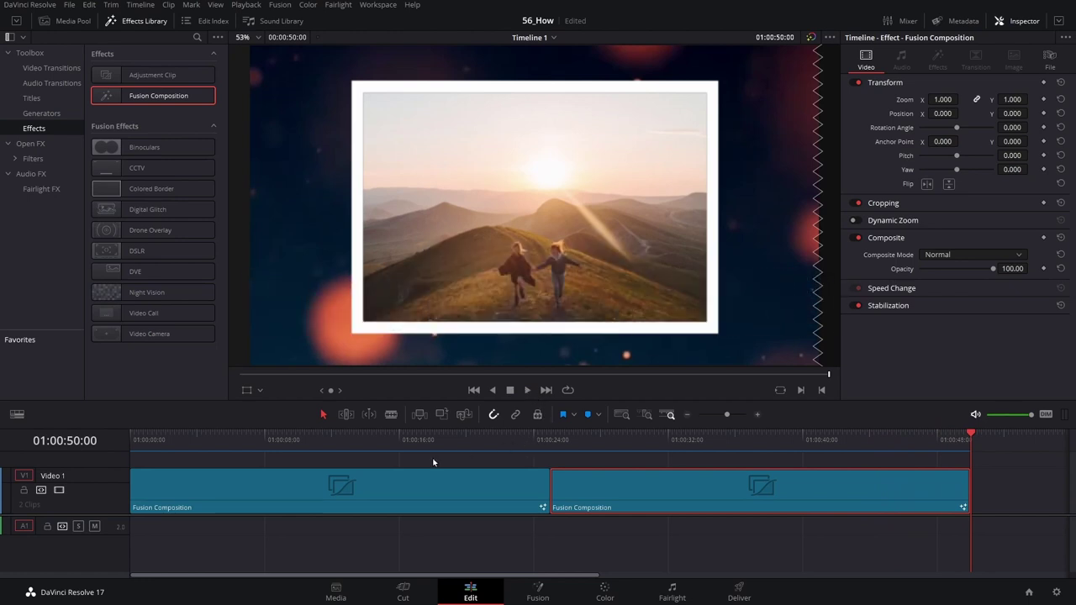
- Place an Adjustment Clip on Video 2 above the clips, thinning both track heights
left_click_drag(116, 469, 115, 503)
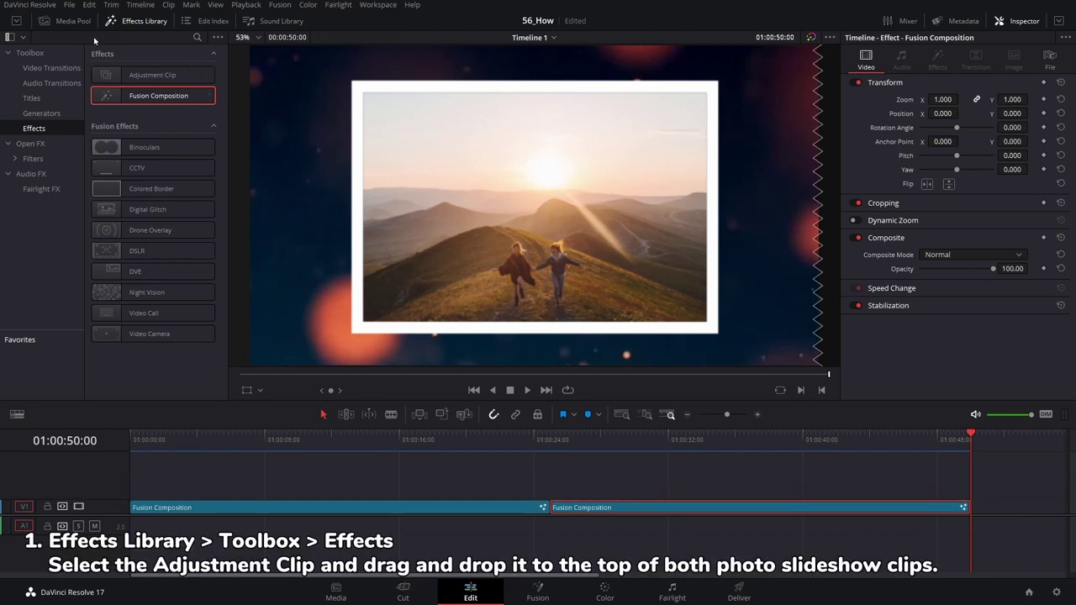
left_click(140, 74)
left_click_drag(147, 77, 507, 477)
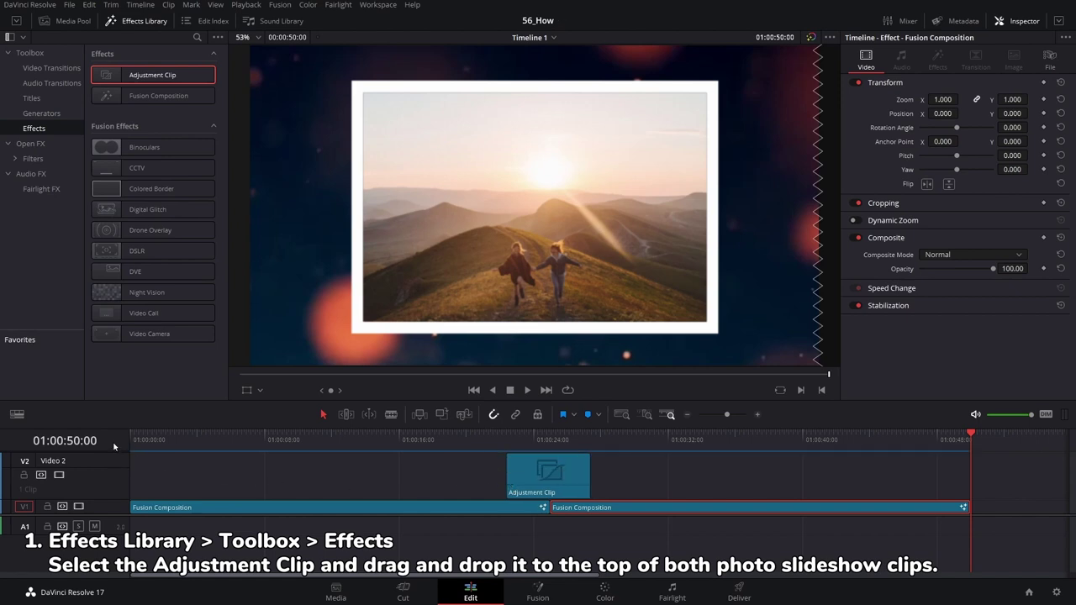
left_click_drag(108, 456, 117, 484)
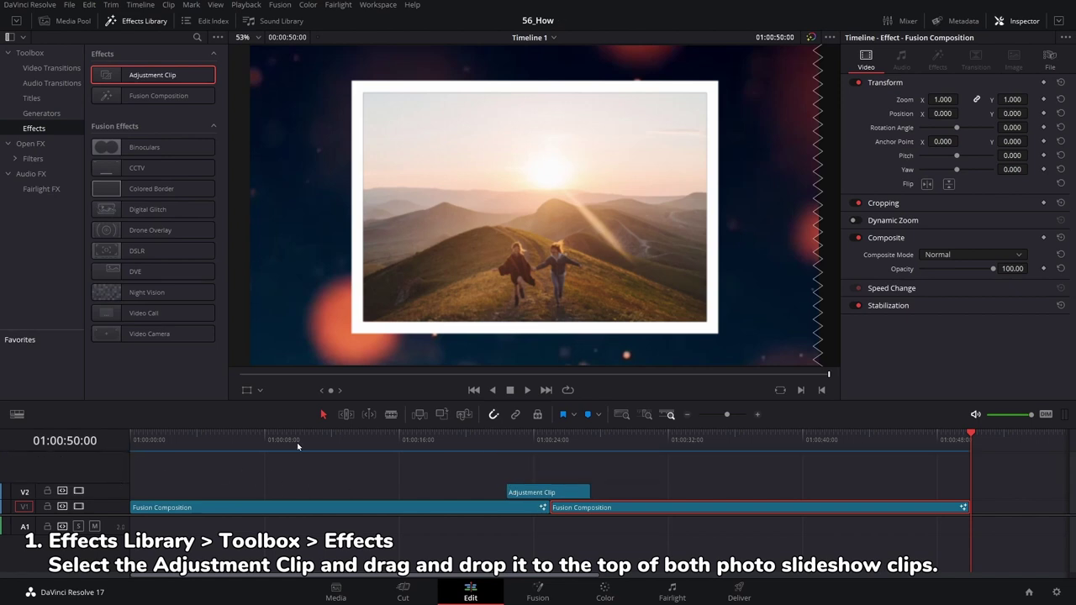
- Change the Adjustment Clip's duration to 2 seconds
left_click(526, 439)
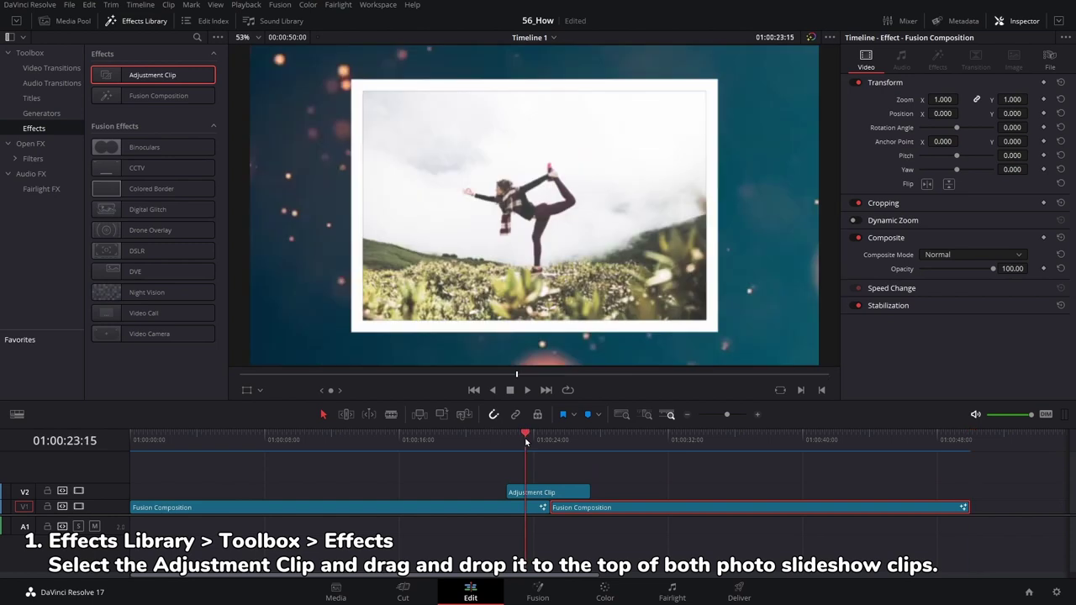
left_click(538, 494)
right_click(540, 493)
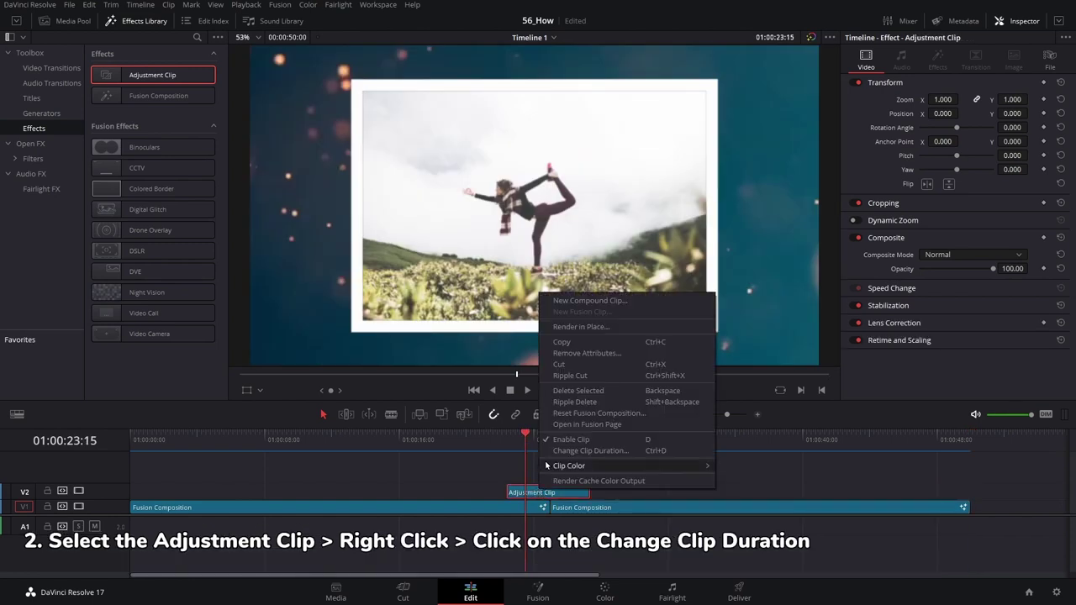
left_click(577, 452)
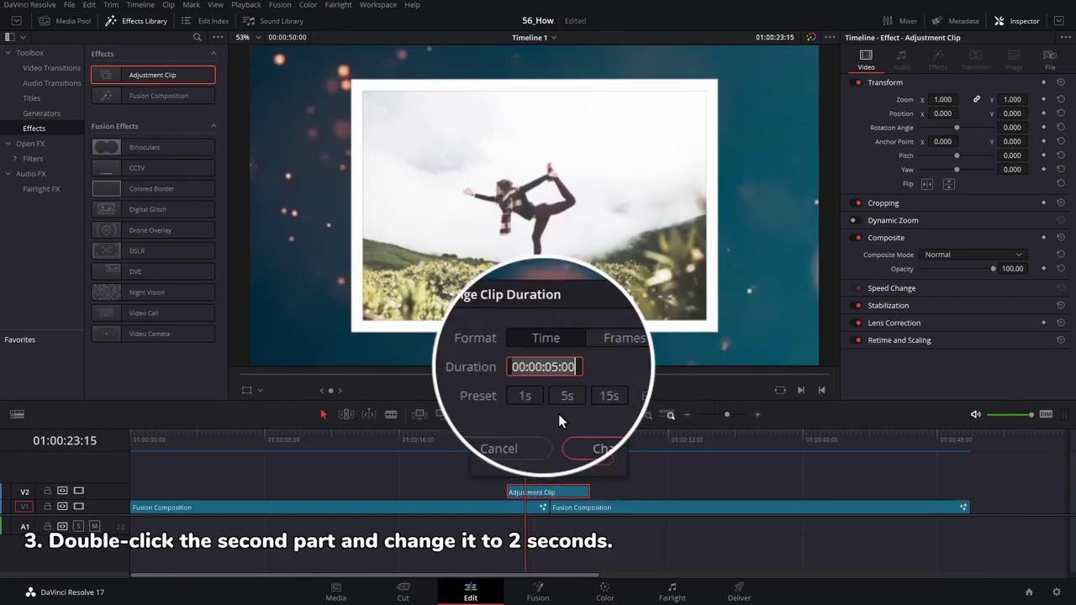
double_click(547, 367)
type("2")
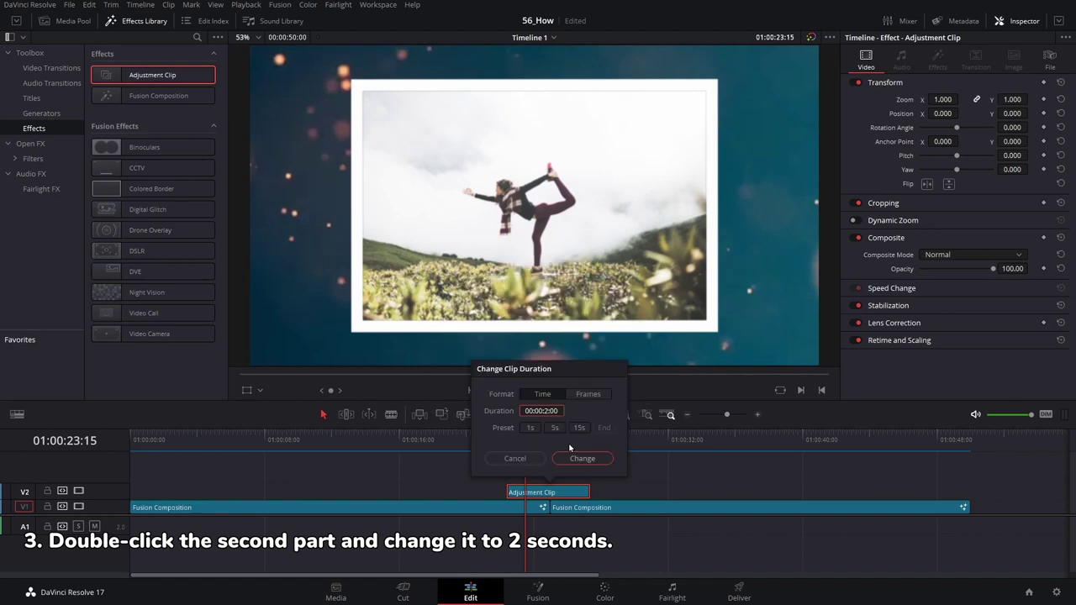
left_click(570, 459)
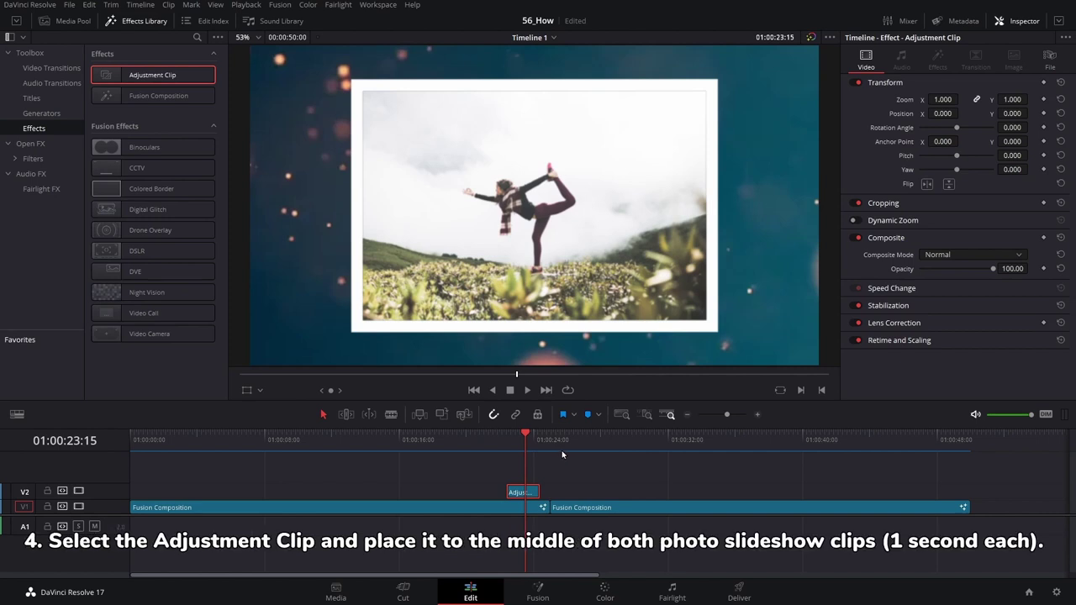
- Move the Adjustment Clip to start one second before the join and save the project
mouse_move(526, 435)
left_mouse_down()
mouse_move(551, 438)
mouse_move(533, 439)
left_mouse_up()
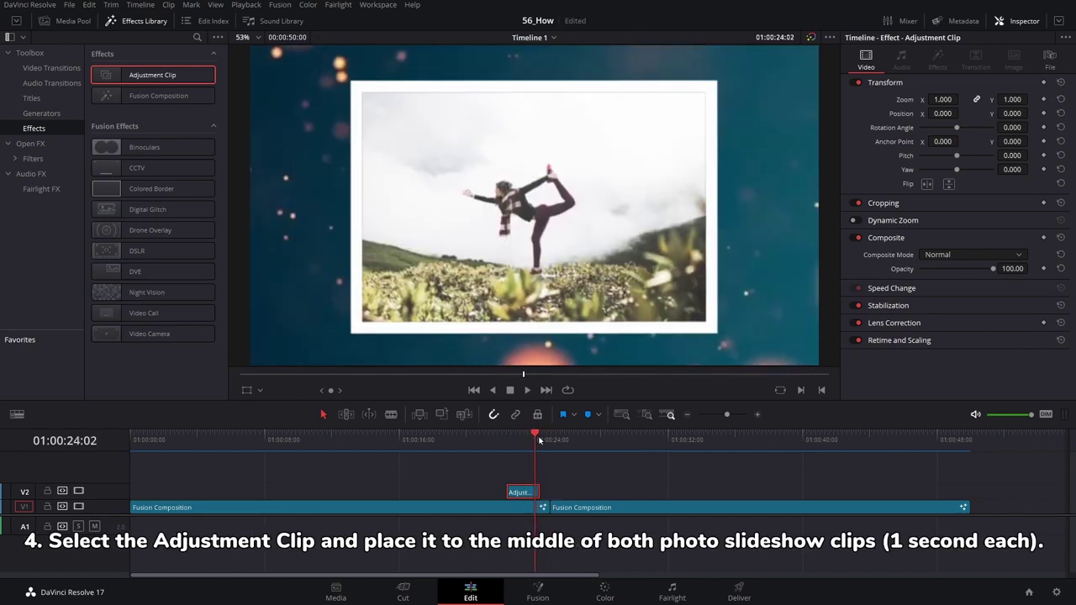
left_click_drag(516, 493, 544, 495)
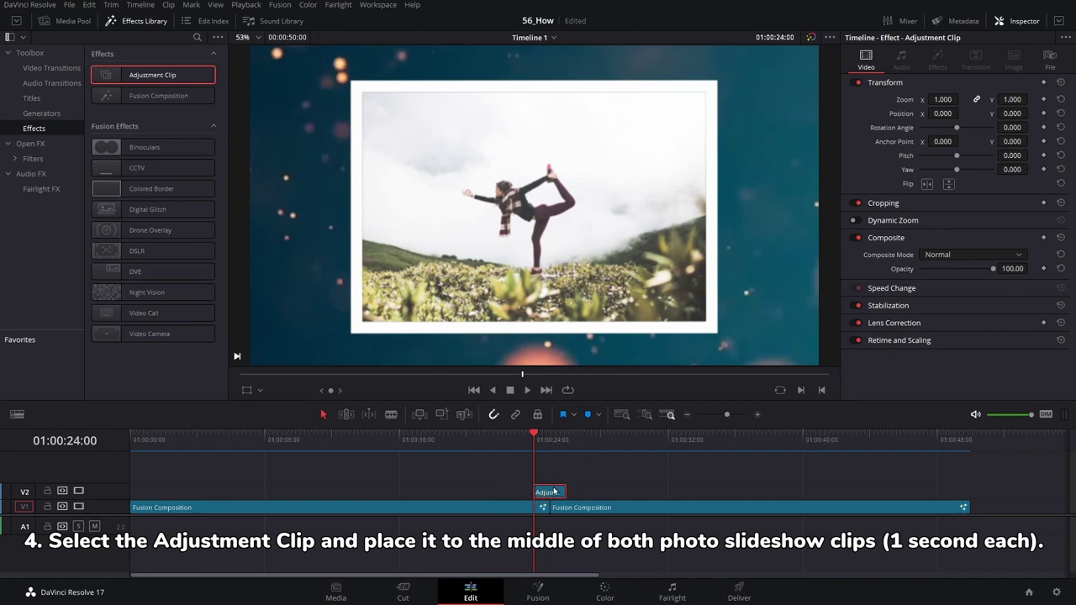
key("ctrl+s")
- In Fusion, import the Transition1 .setting file as Transform1 and wire it between MediaIn1 and MediaOut1
left_click(538, 593)
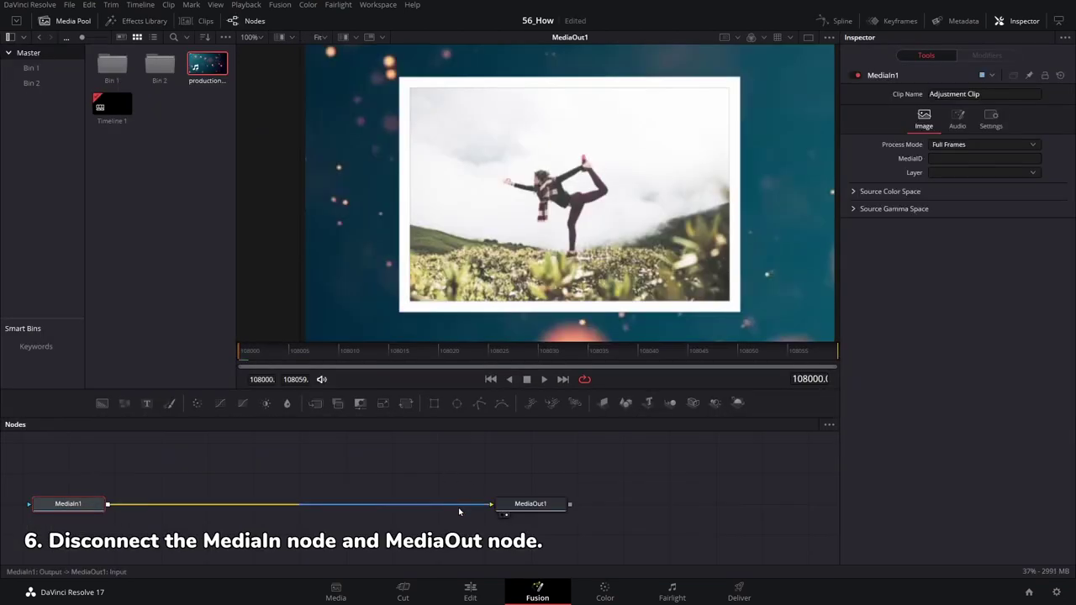
left_click_drag(459, 507, 450, 489)
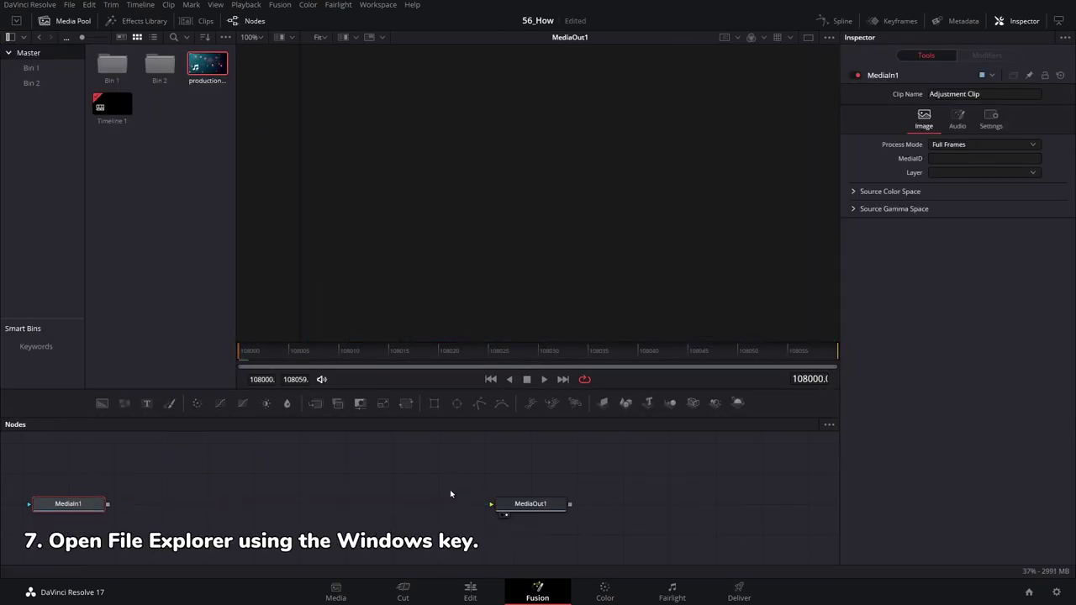
key("super")
key("super+e")
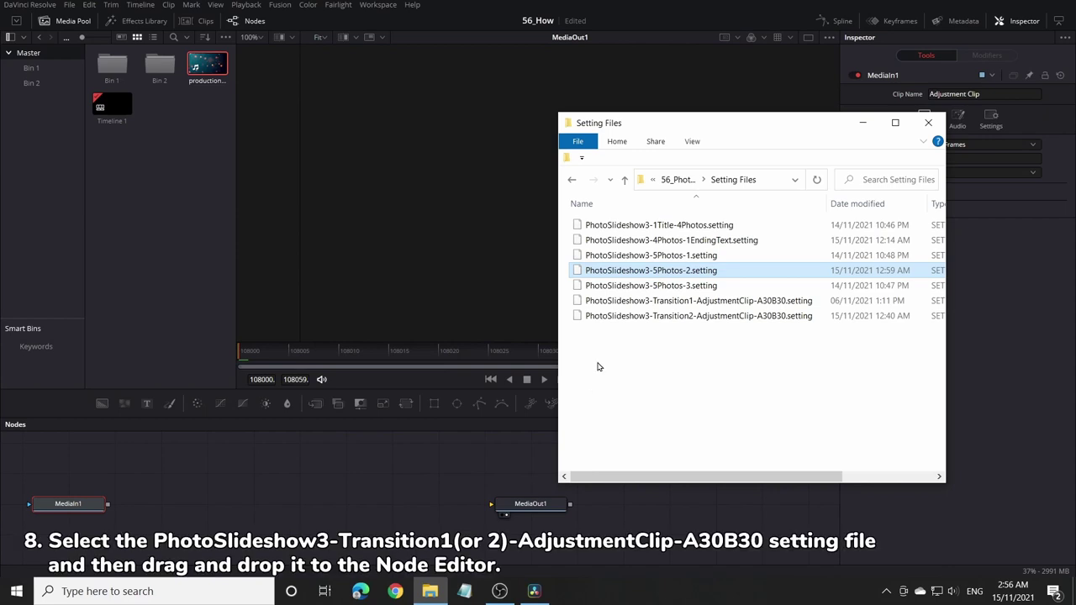
left_click(644, 303)
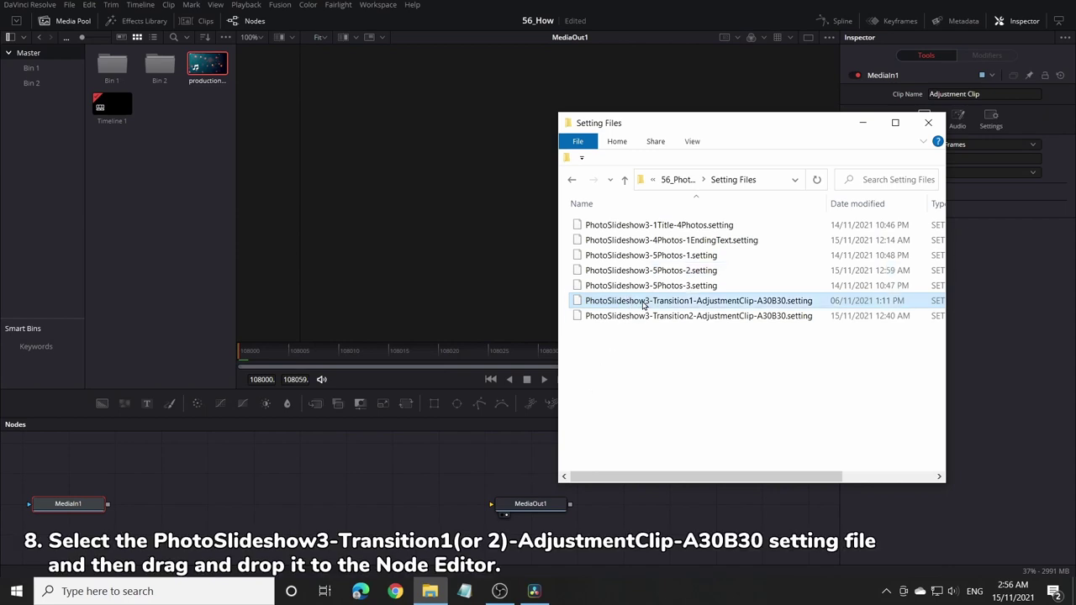
left_click_drag(542, 355, 287, 513)
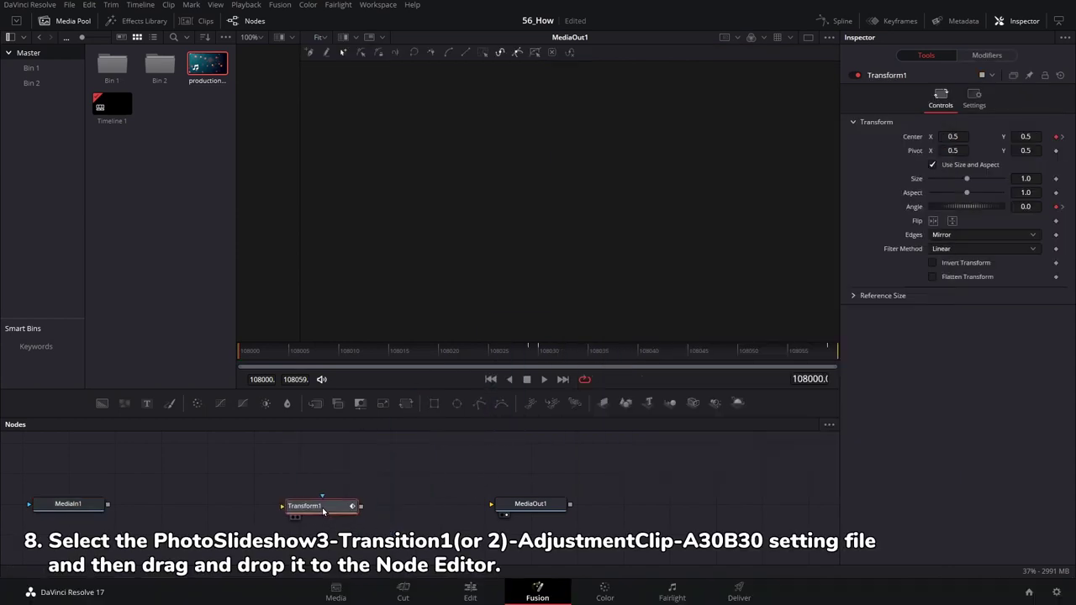
left_click_drag(108, 504, 260, 506)
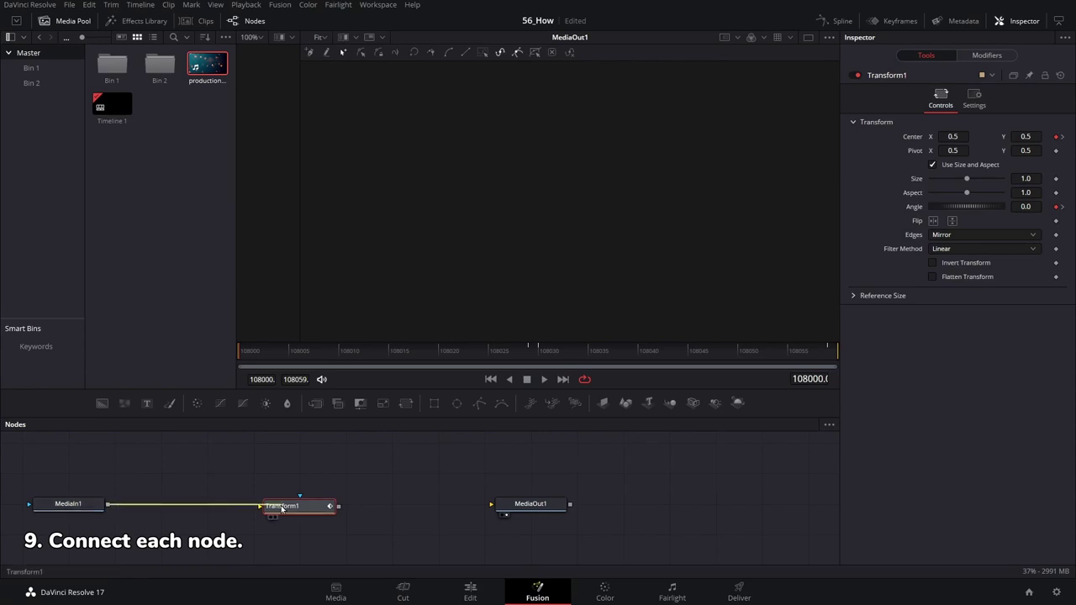
left_click_drag(338, 506, 532, 508)
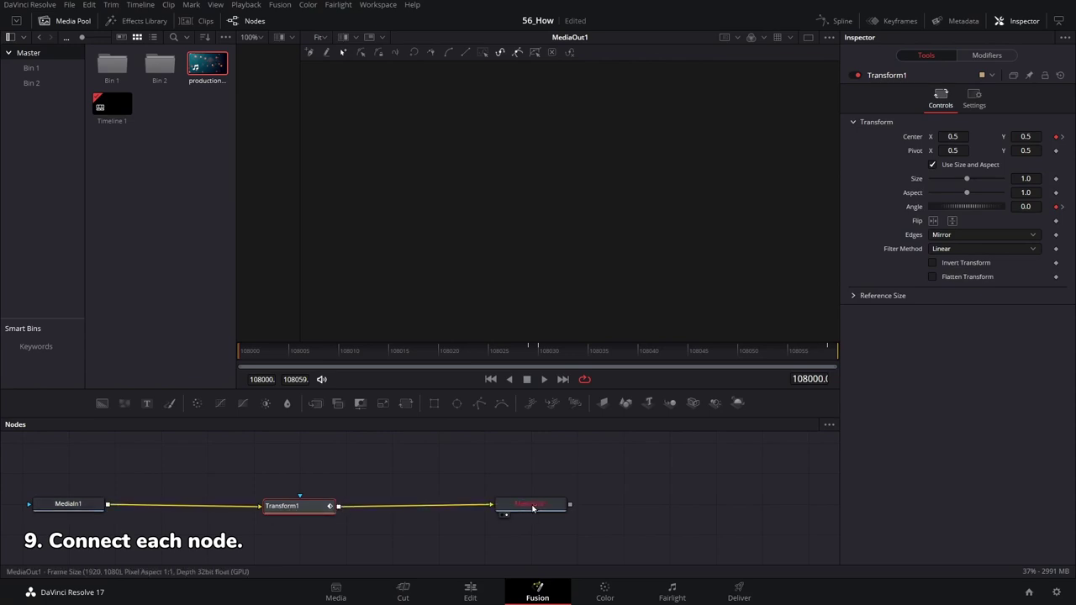
- On the Edit page, play from just before the cut to preview the Transform1 tilt transition
left_click(467, 597)
left_click_drag(533, 438, 513, 437)
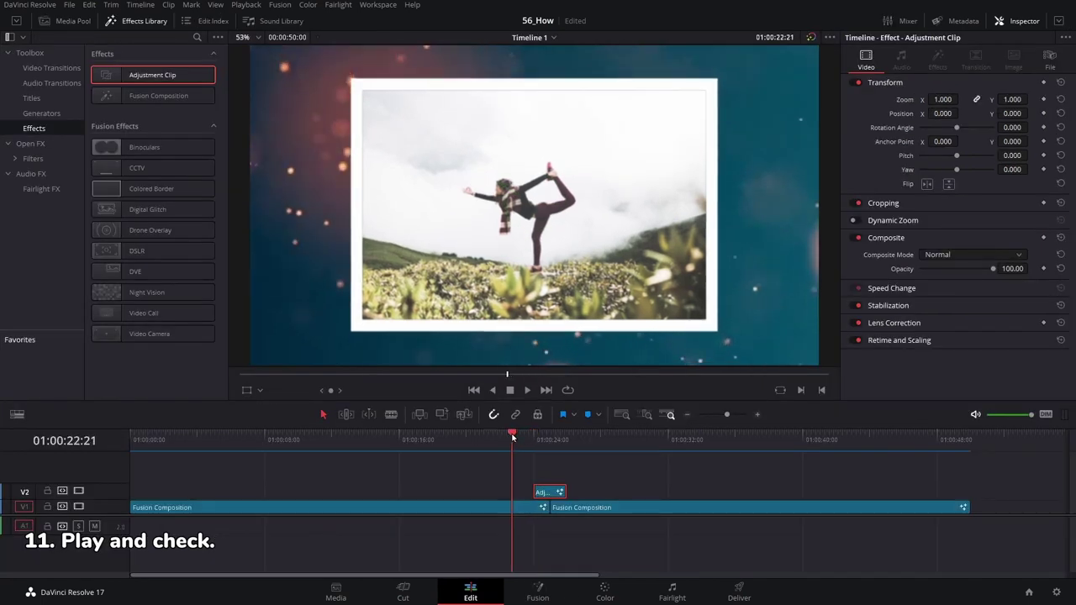
key("shift+Left")
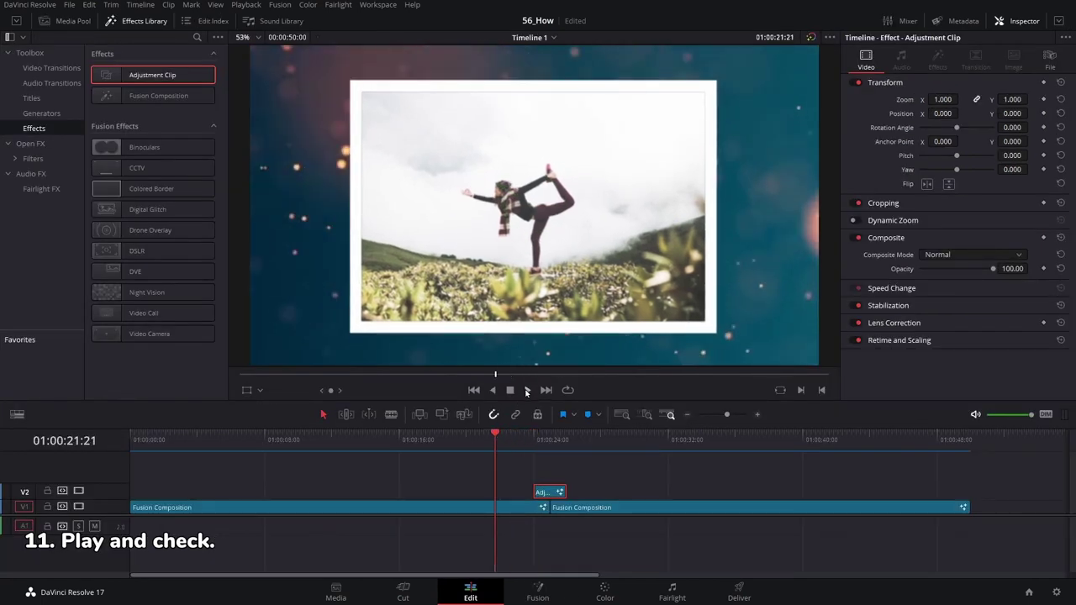
left_click(527, 391)
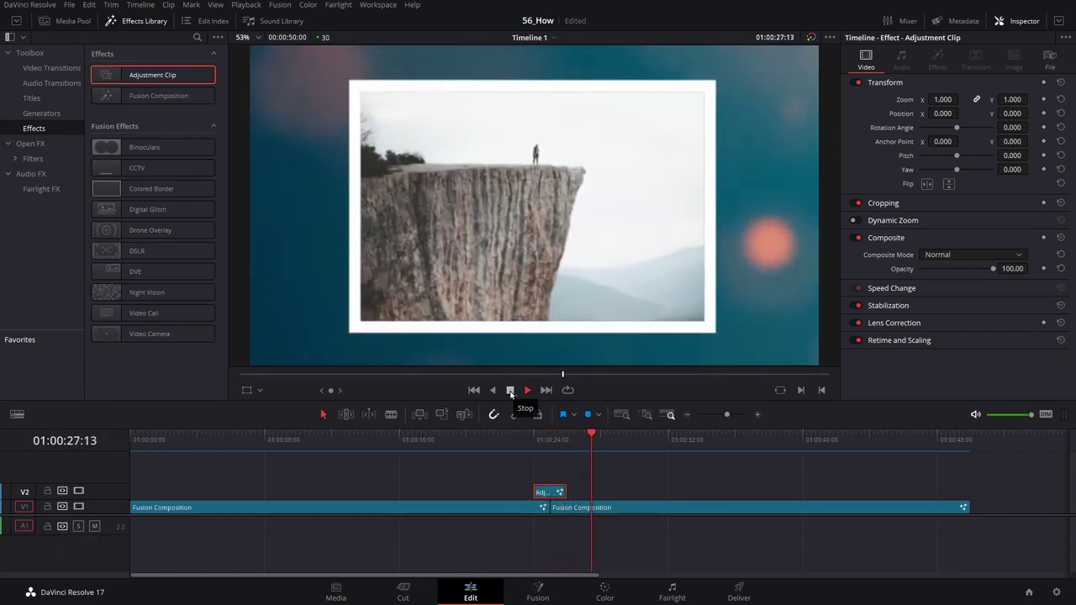
left_click(511, 391)
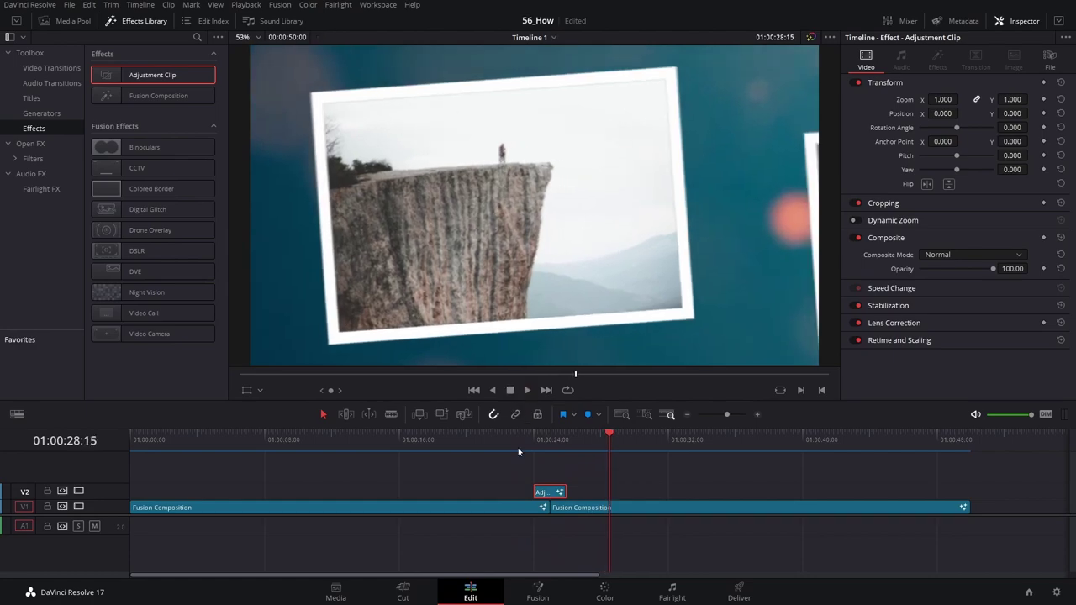